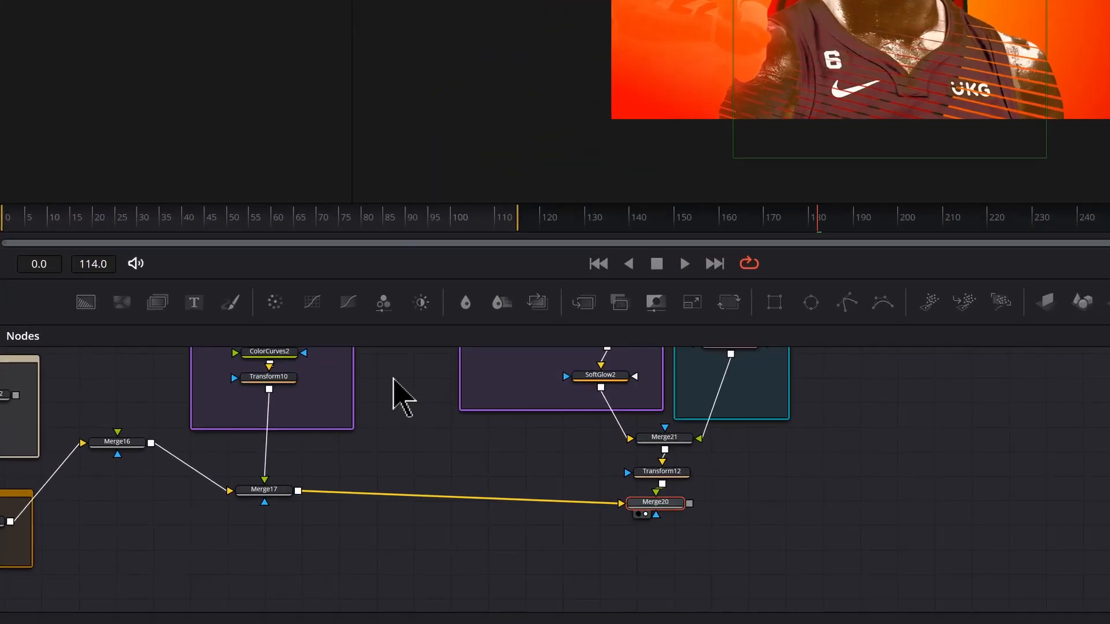
# - Add a Background node, merge it over Merge20's output, and show the new merge in the second viewer
pyautogui.moveTo(88, 305); pyautogui.dragTo(847, 505)
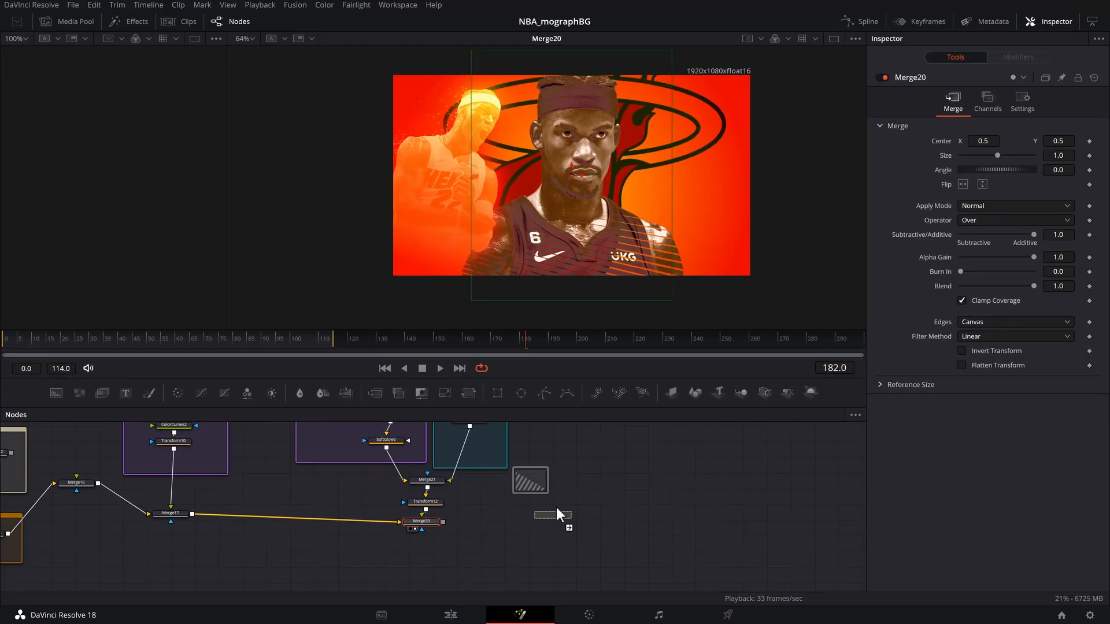
pyautogui.moveTo(562, 476); pyautogui.dragTo(395, 538)
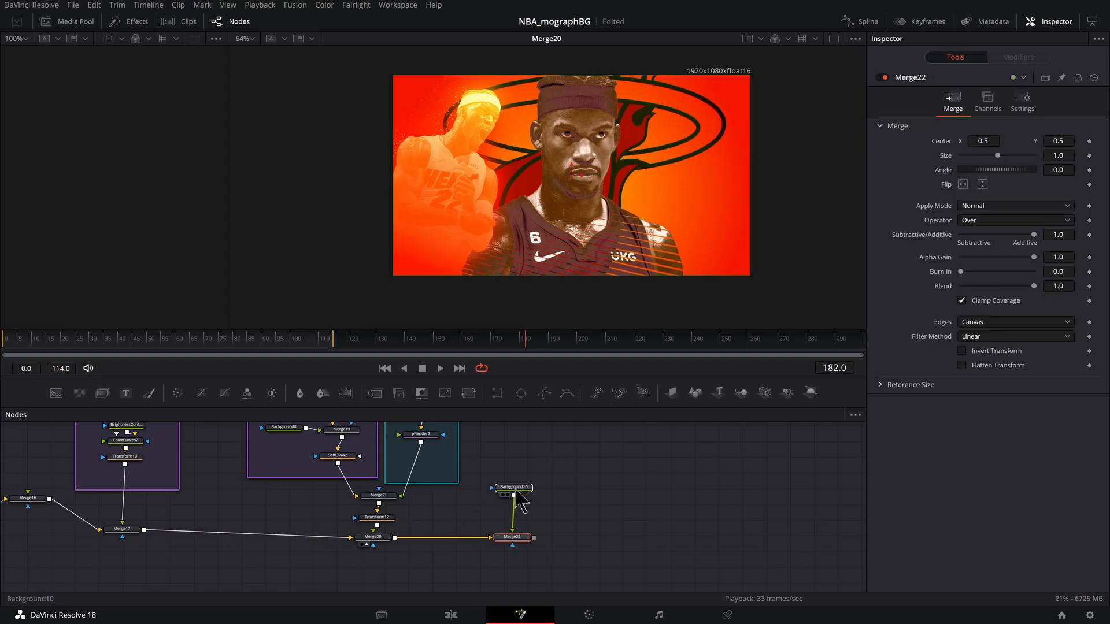
pyautogui.click(515, 492)
pyautogui.click(513, 537)
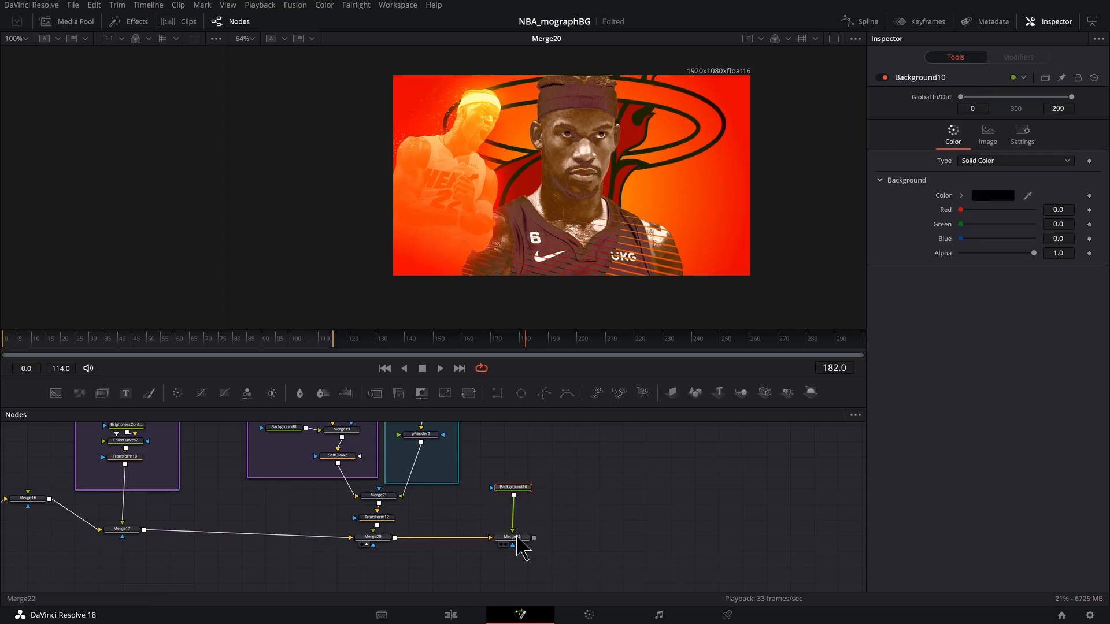
pyautogui.press('2')
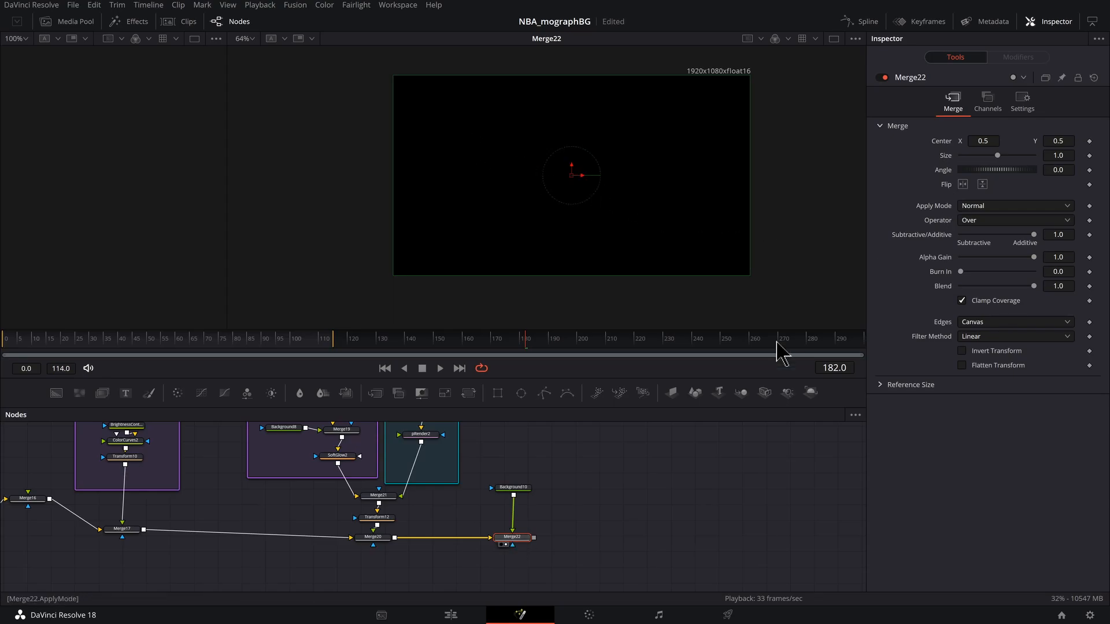
# - Change the new Background node to a linear Gradient starting at about (0.34, 0.47) and ending at about (0.27, -0.06)
pyautogui.click(518, 489)
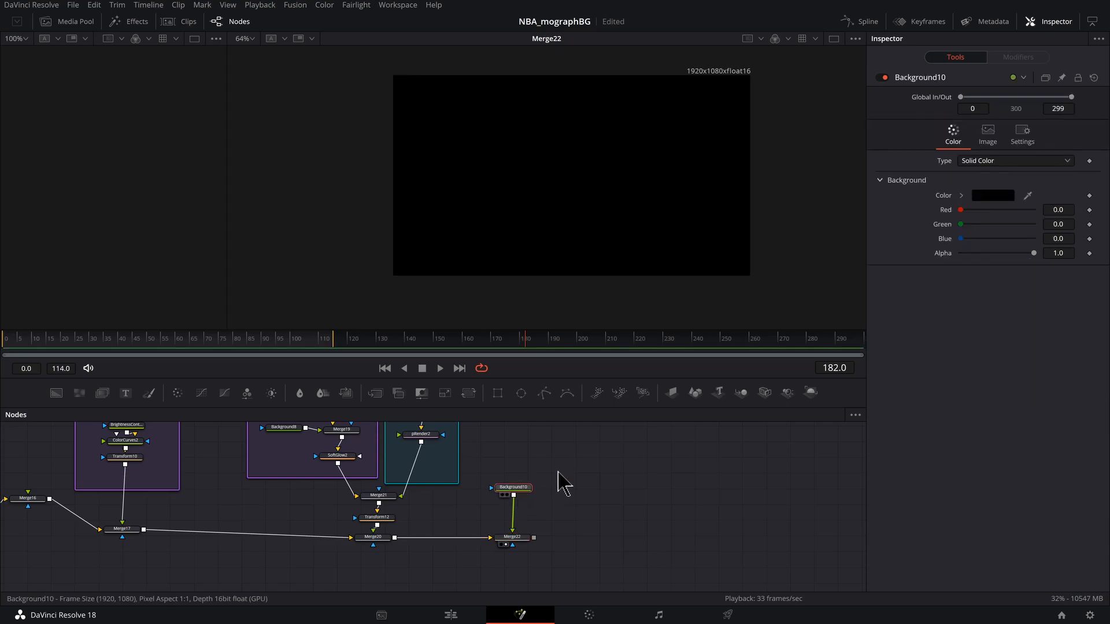
pyautogui.click(996, 162)
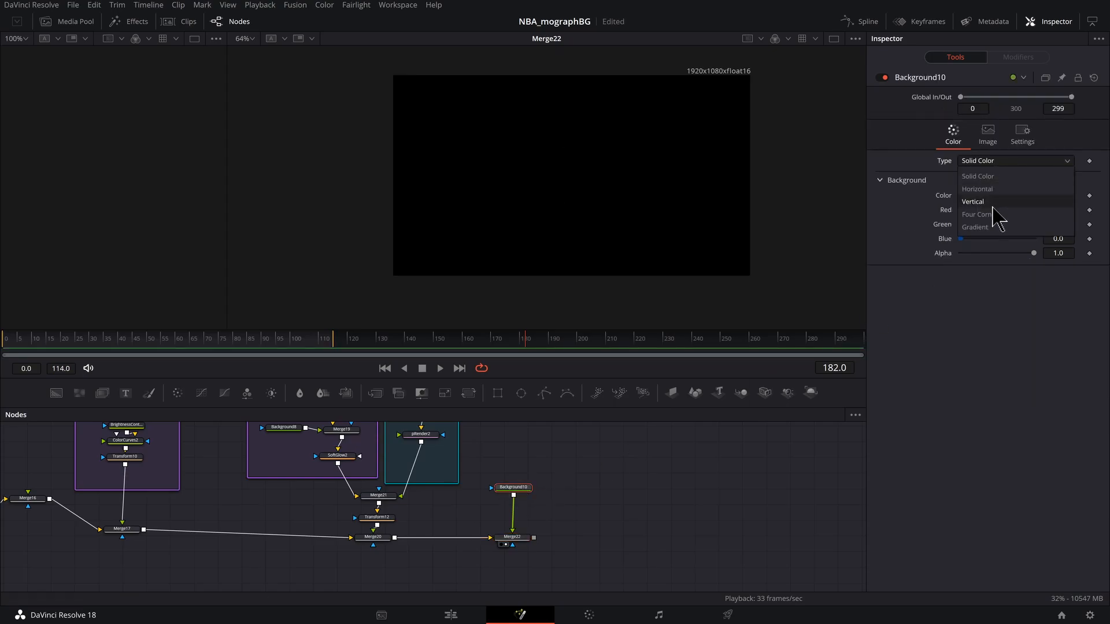
pyautogui.click(976, 227)
pyautogui.moveTo(395, 179); pyautogui.dragTo(514, 182)
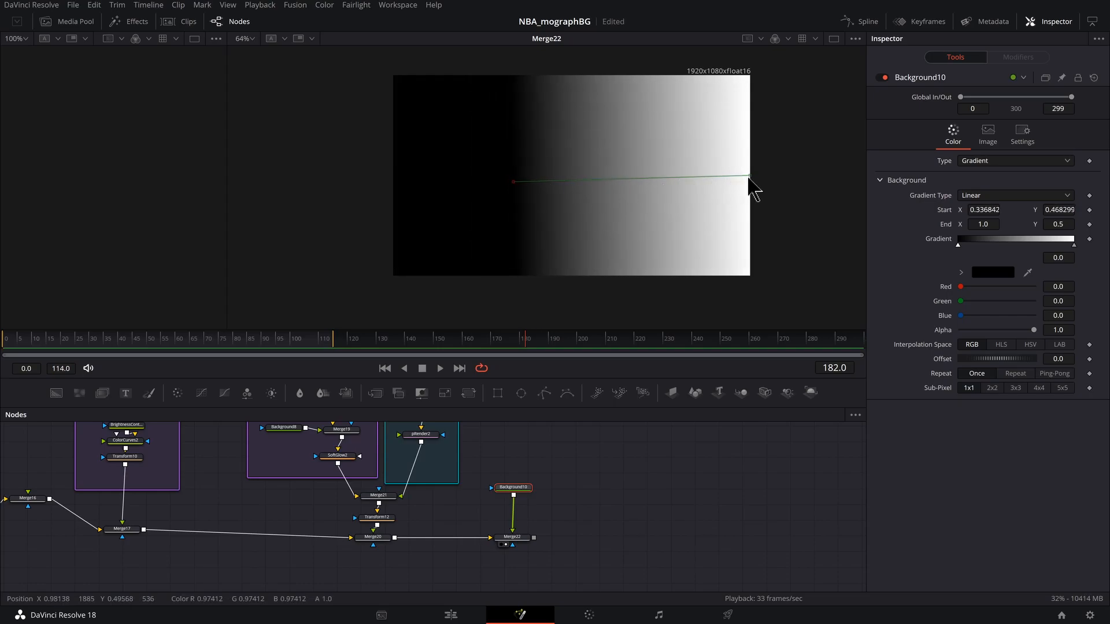
pyautogui.moveTo(750, 176); pyautogui.dragTo(488, 287)
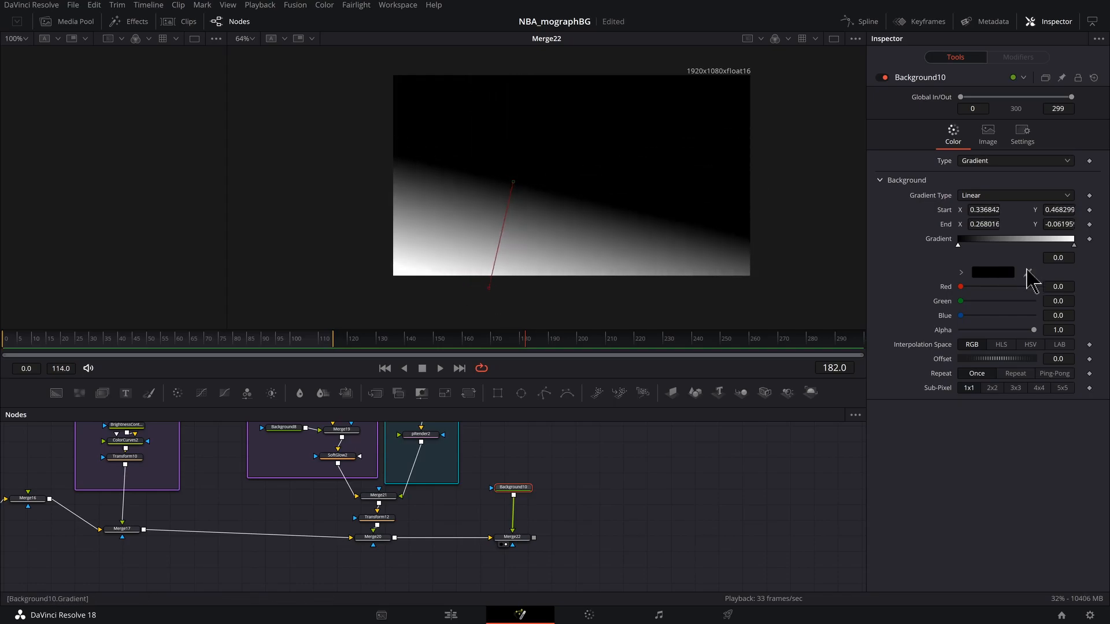
# - Color the gradient's end stop pure red and set the black start stop's alpha to about 0.632
pyautogui.click(1073, 245)
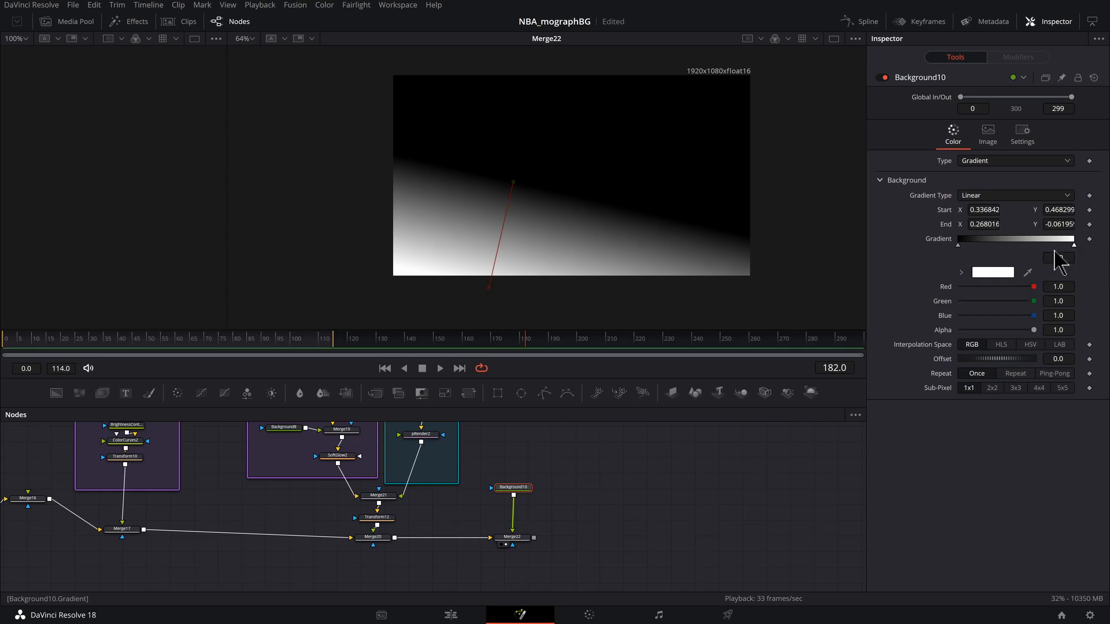
pyautogui.click(960, 273)
pyautogui.moveTo(985, 306); pyautogui.dragTo(1090, 287)
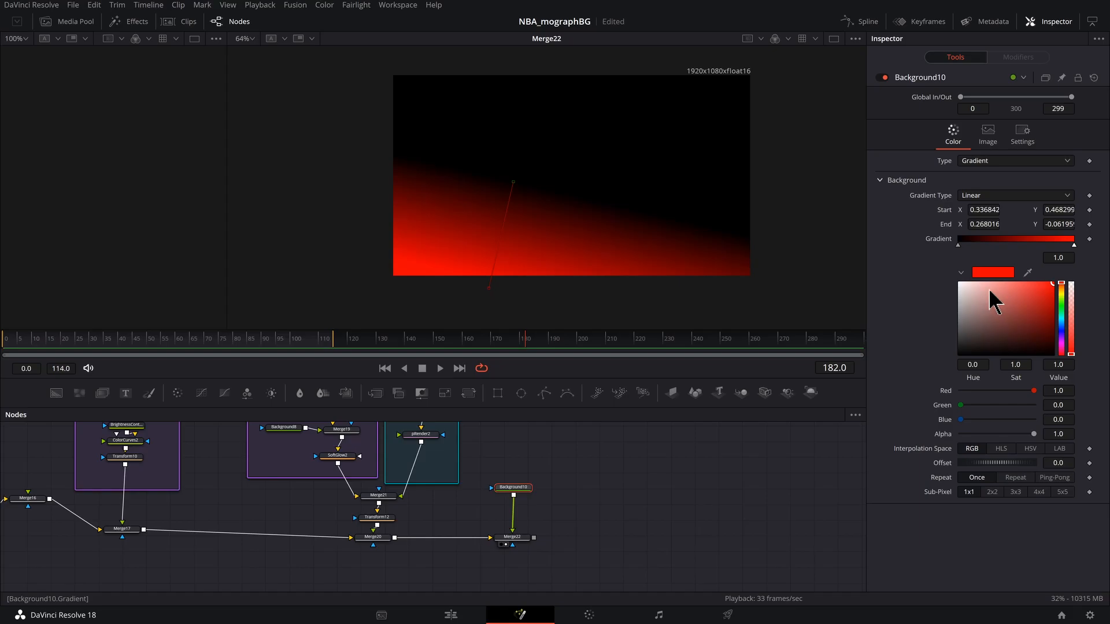
pyautogui.click(958, 245)
pyautogui.moveTo(1070, 347)
pyautogui.mouseDown()
pyautogui.moveTo(1076, 303)
pyautogui.moveTo(1076, 328)
pyautogui.mouseUp()
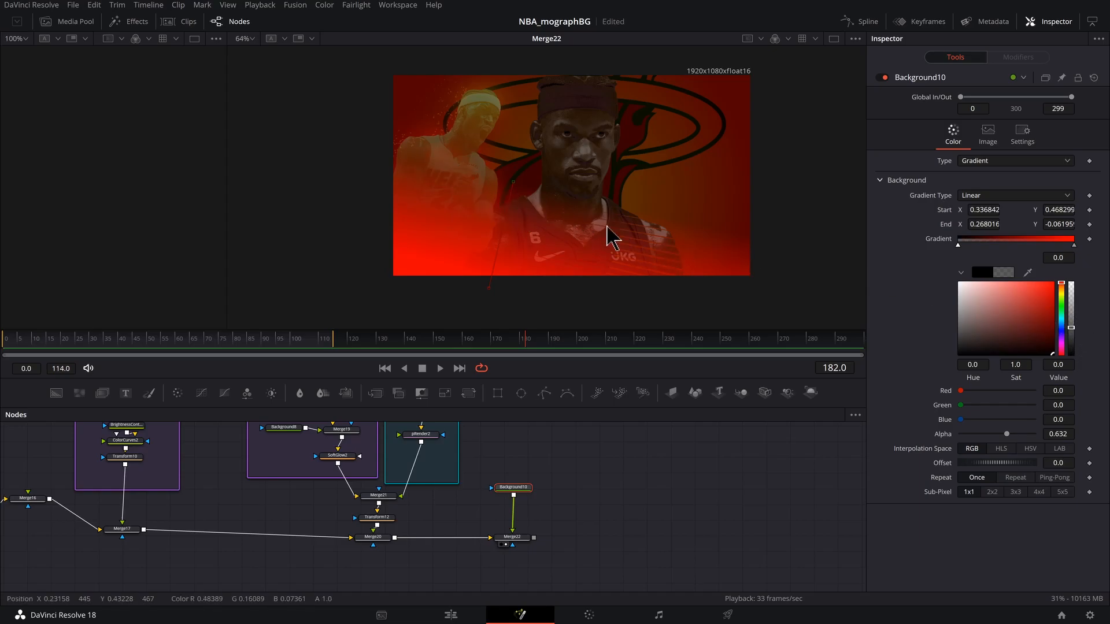
# - Mask the gradient background with a Polygon covering the frame's lower-left area, its upper edge sloping down toward the lower right
pyautogui.moveTo(519, 490); pyautogui.dragTo(521, 486)
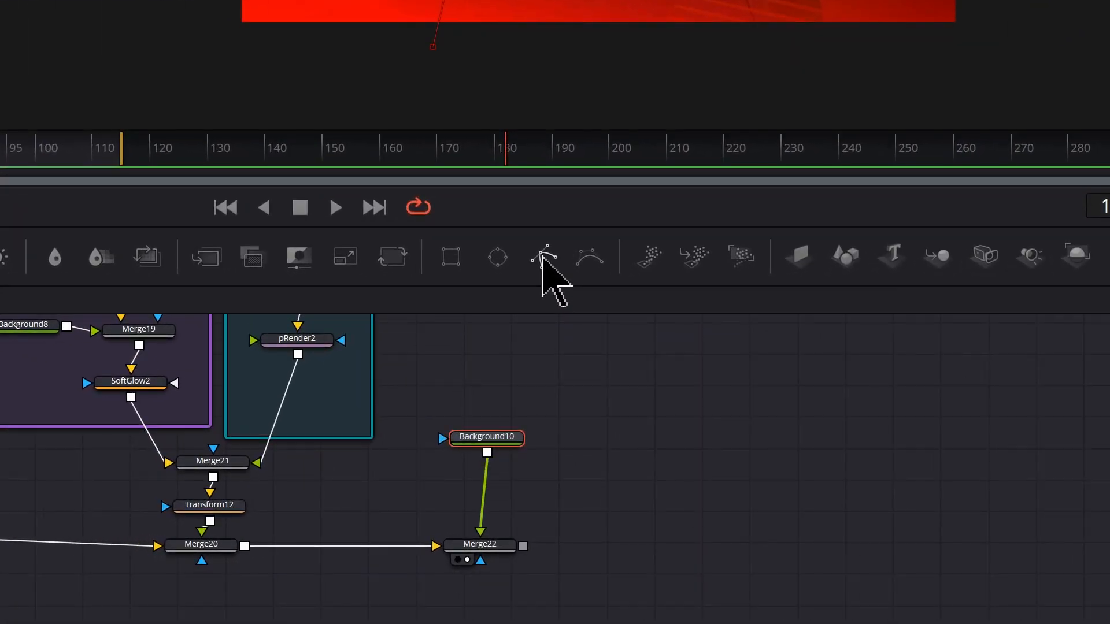
pyautogui.click(546, 261)
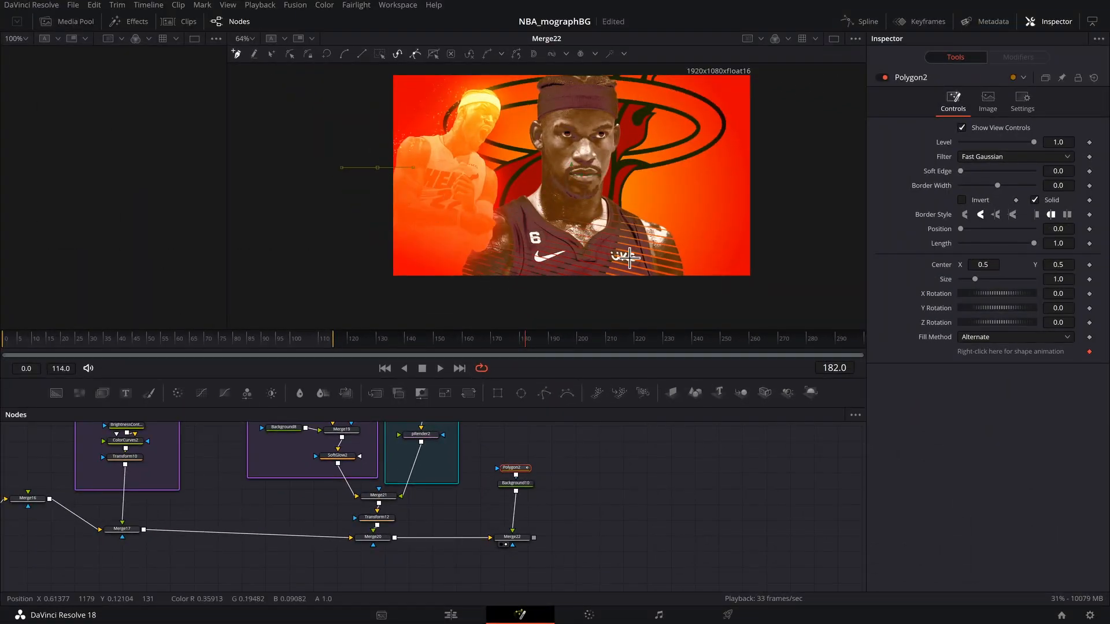
pyautogui.click(704, 293)
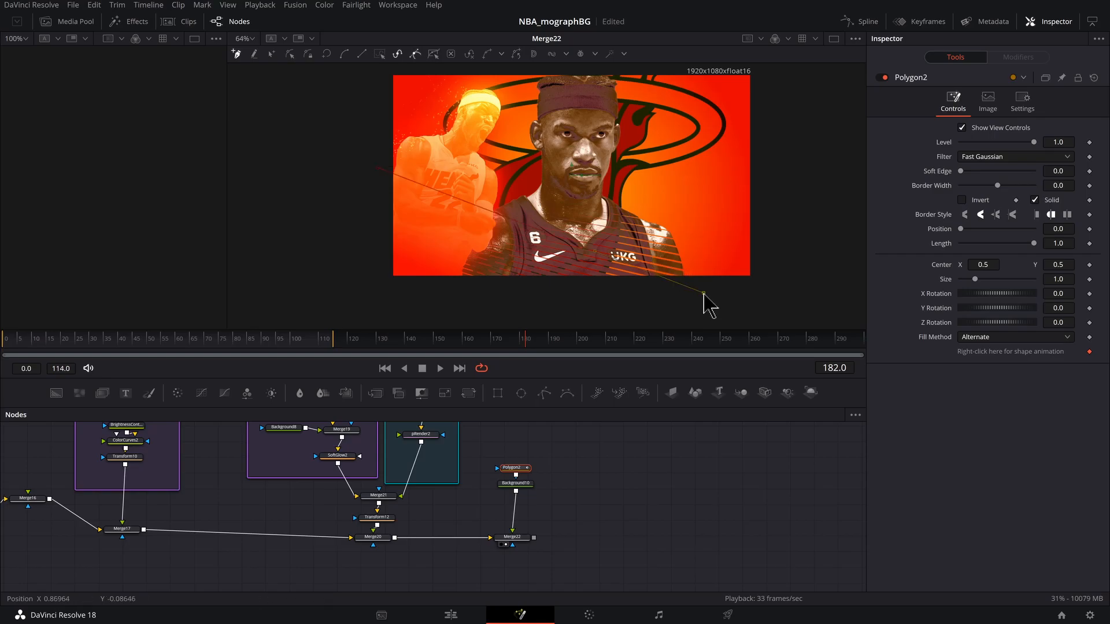
pyautogui.click(378, 169)
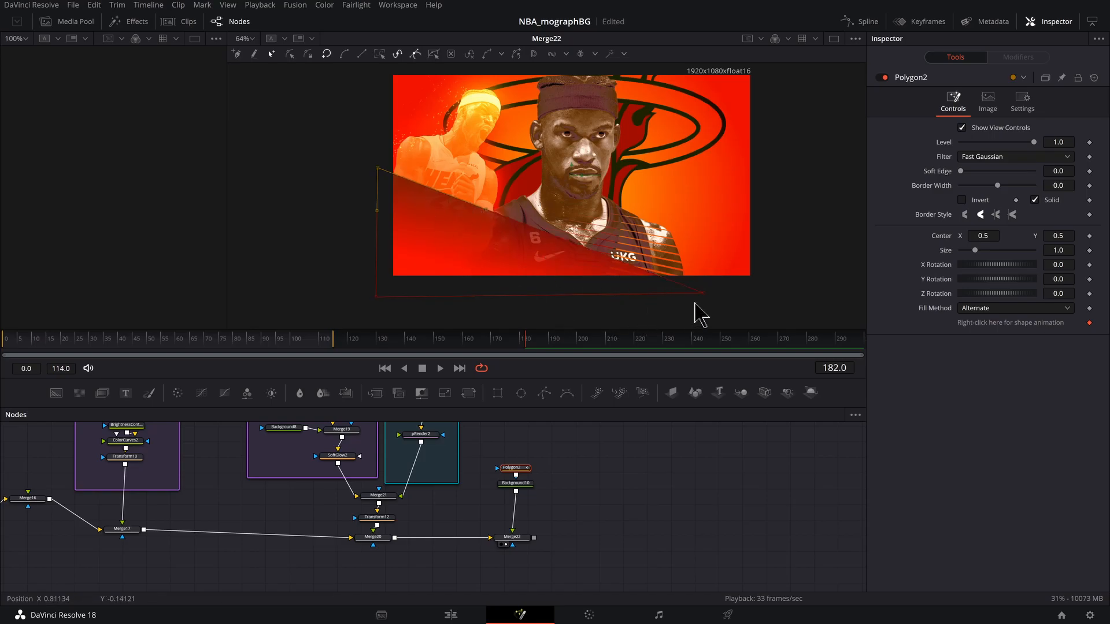
pyautogui.moveTo(703, 295)
pyautogui.mouseDown()
pyautogui.moveTo(732, 299)
pyautogui.moveTo(698, 277)
pyautogui.mouseUp()
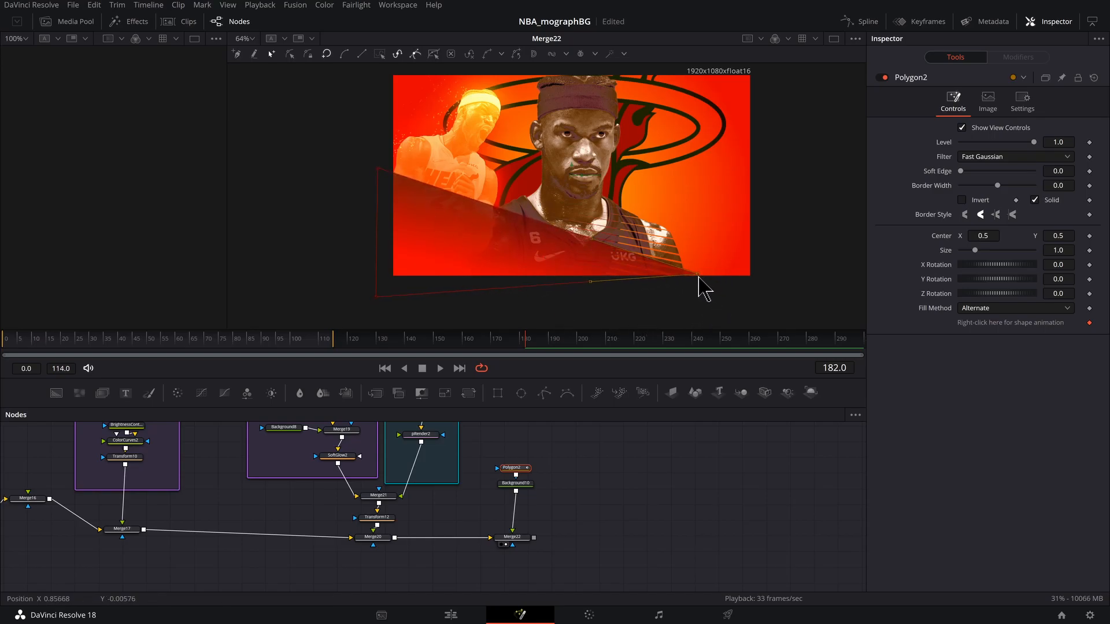
# - Reposition the background's gradient to start at about (0.37, 0.29) and end at about (0.30, -0.05)
pyautogui.click(518, 483)
pyautogui.moveTo(523, 185); pyautogui.dragTo(525, 218)
pyautogui.moveTo(489, 287); pyautogui.dragTo(501, 285)
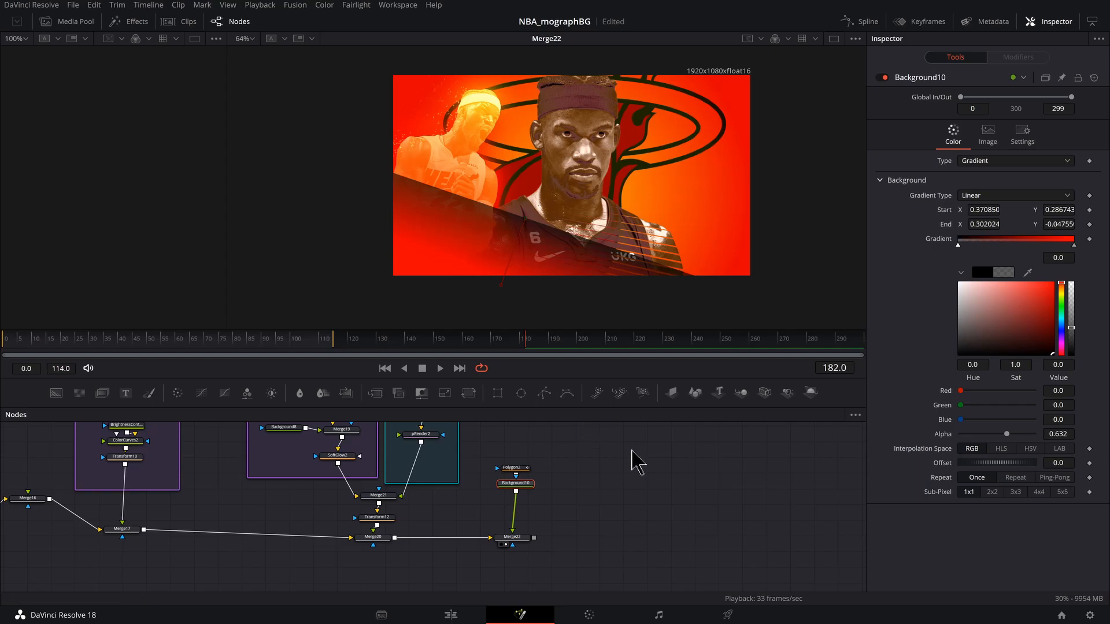
# - Add a Text node beside the masked gradient background and merge it over Merge22's output
pyautogui.click(645, 471)
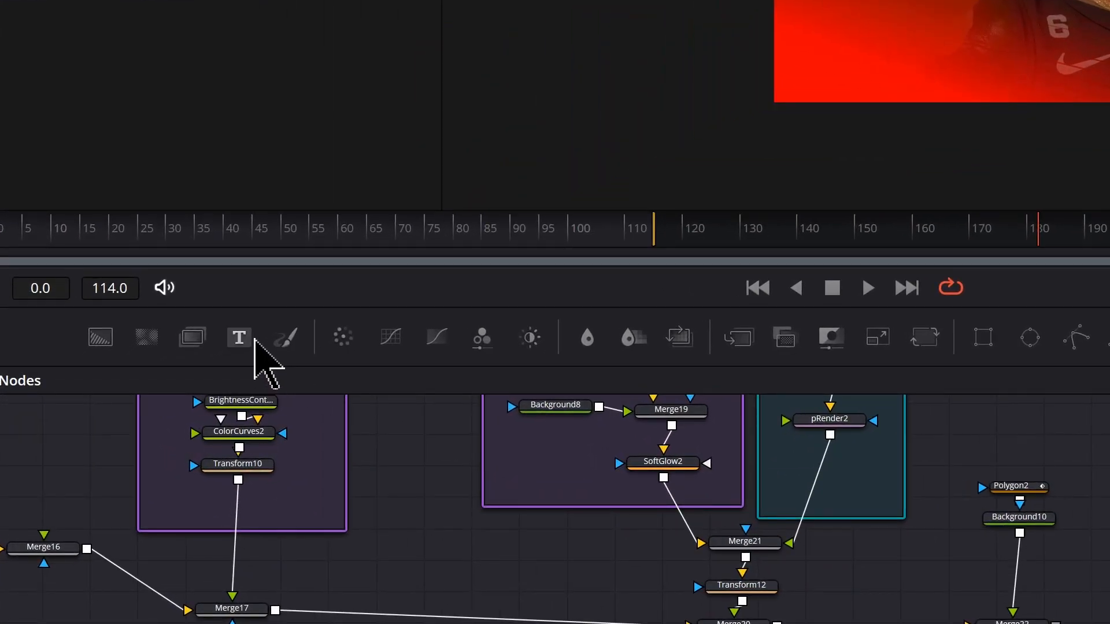
pyautogui.moveTo(242, 340); pyautogui.dragTo(1109, 516)
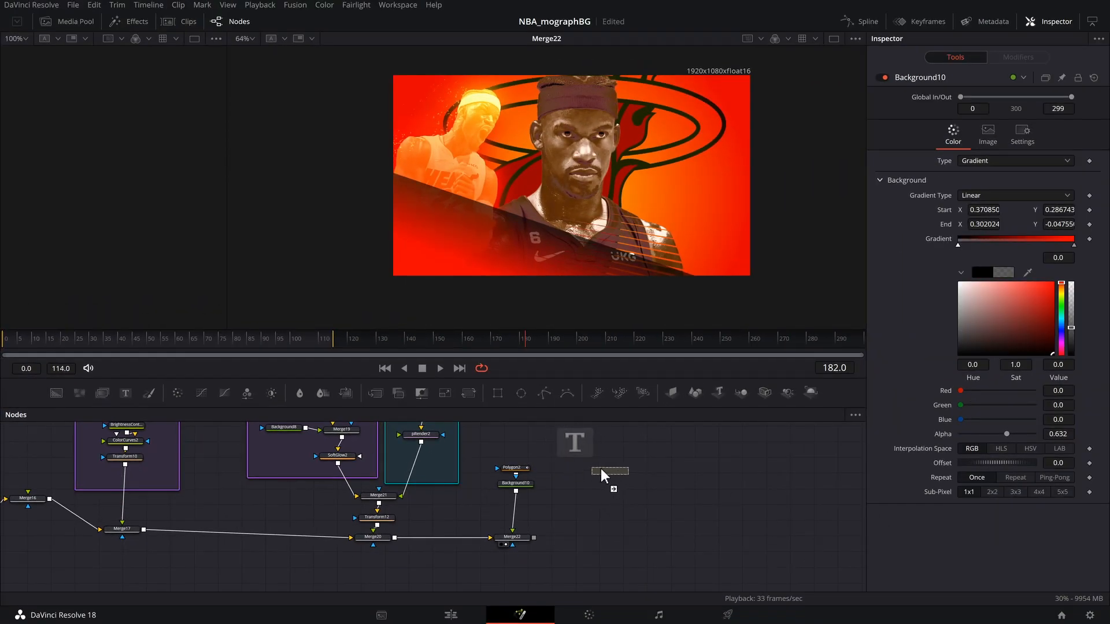
pyautogui.moveTo(601, 470); pyautogui.dragTo(598, 468)
pyautogui.moveTo(621, 468); pyautogui.dragTo(534, 539)
pyautogui.click(599, 467)
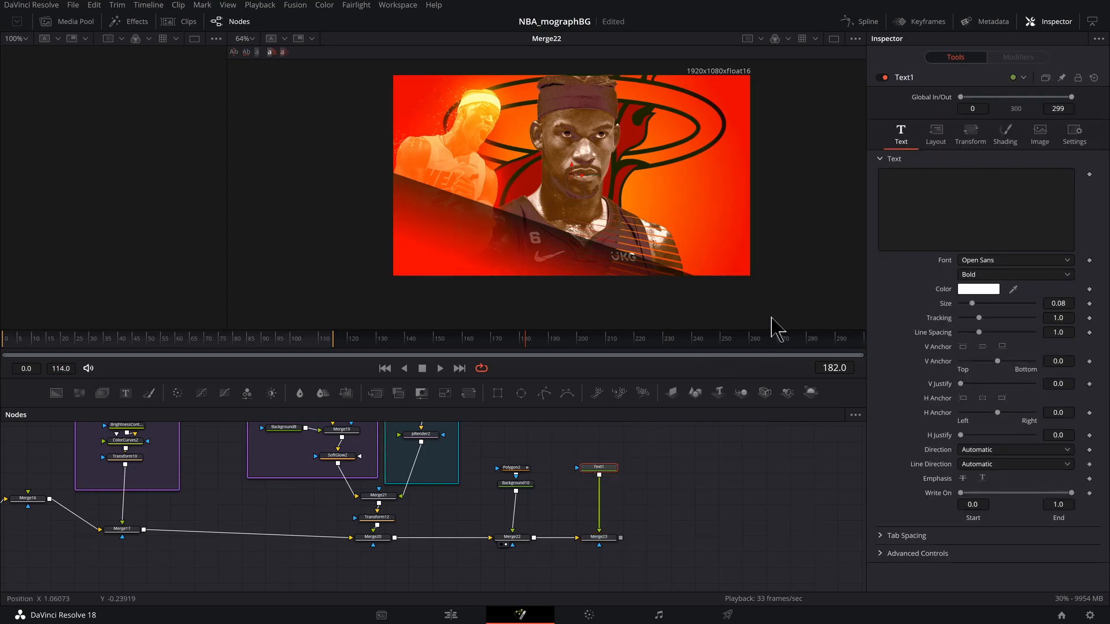
# - Enter 22 as the Text node's content and show the text merge in the second viewer
pyautogui.click(901, 198)
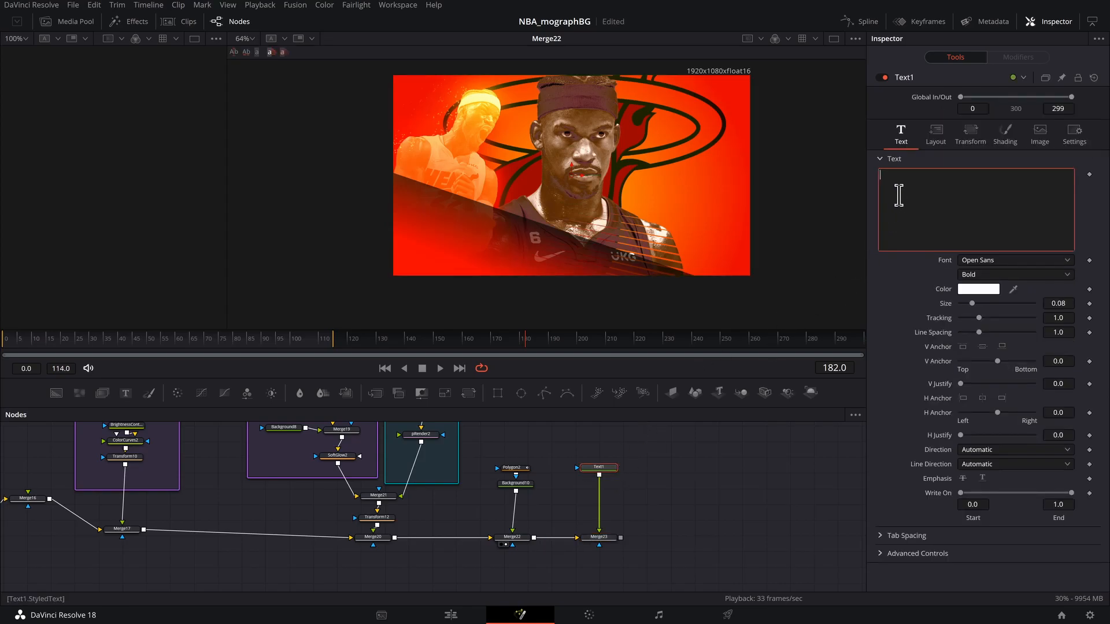
pyautogui.click(601, 539)
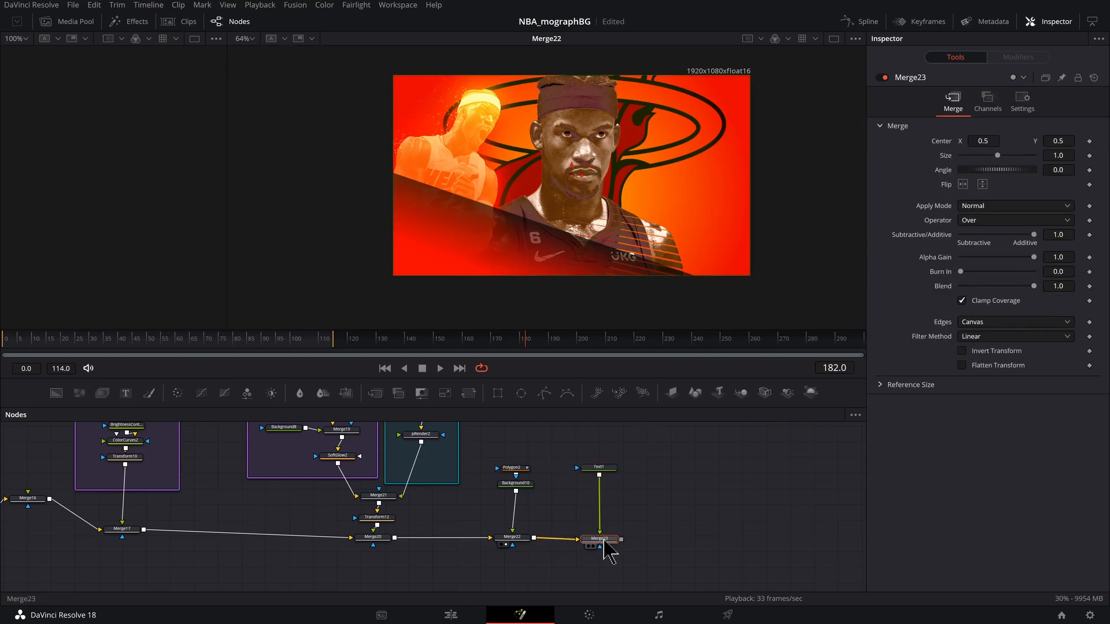
pyautogui.press('2')
pyautogui.click(599, 467)
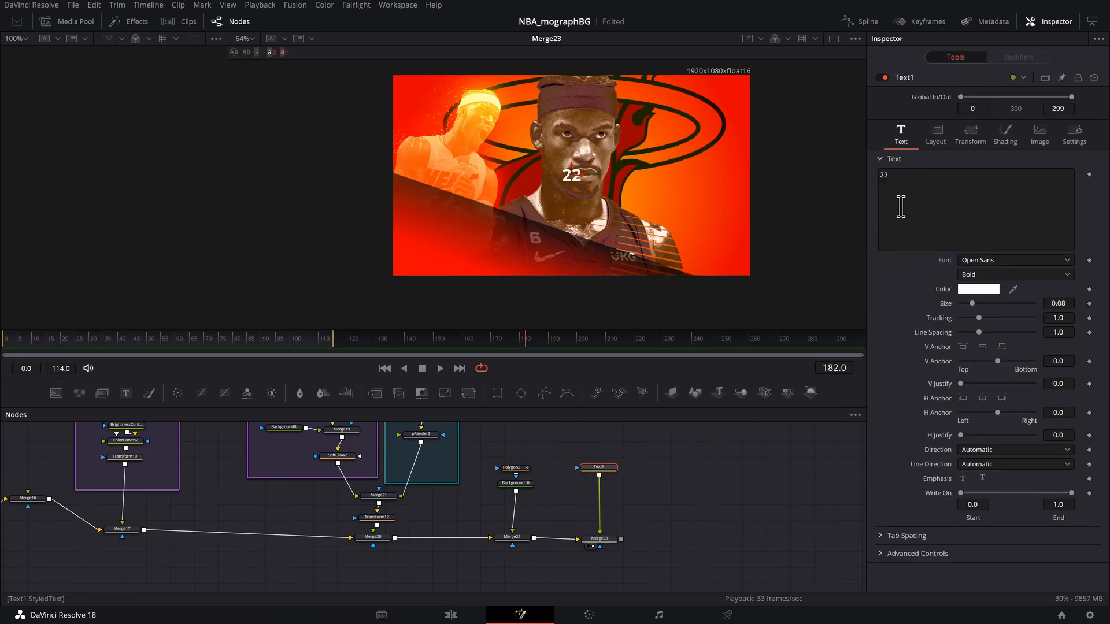
# - Set the text's size to 0.5 and its font to Equalize
pyautogui.moveTo(972, 303); pyautogui.dragTo(1031, 309)
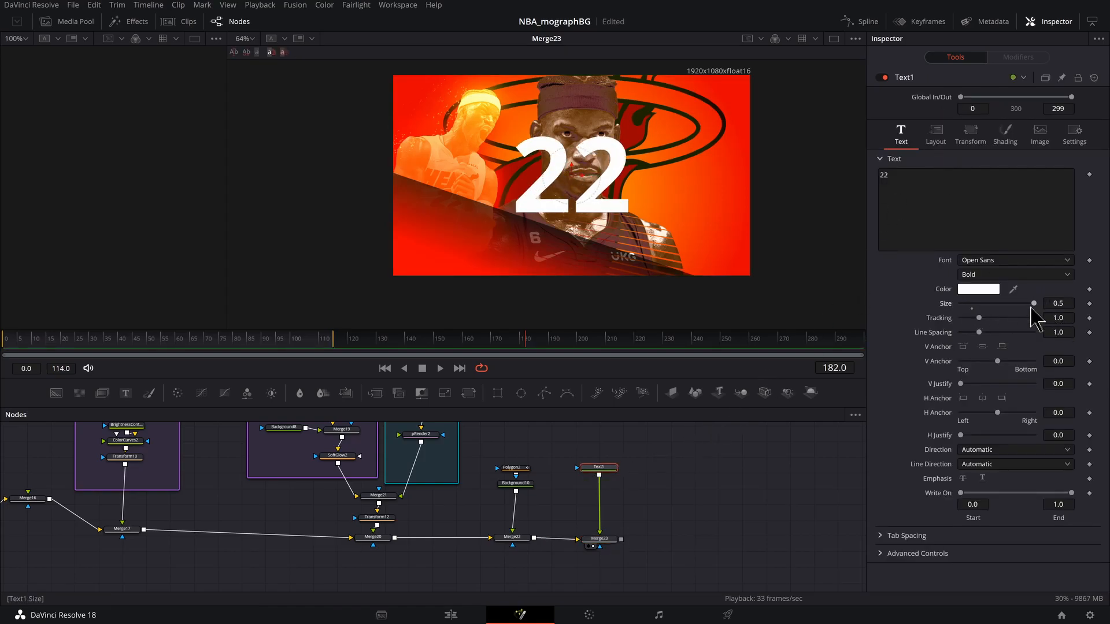
pyautogui.click(1021, 261)
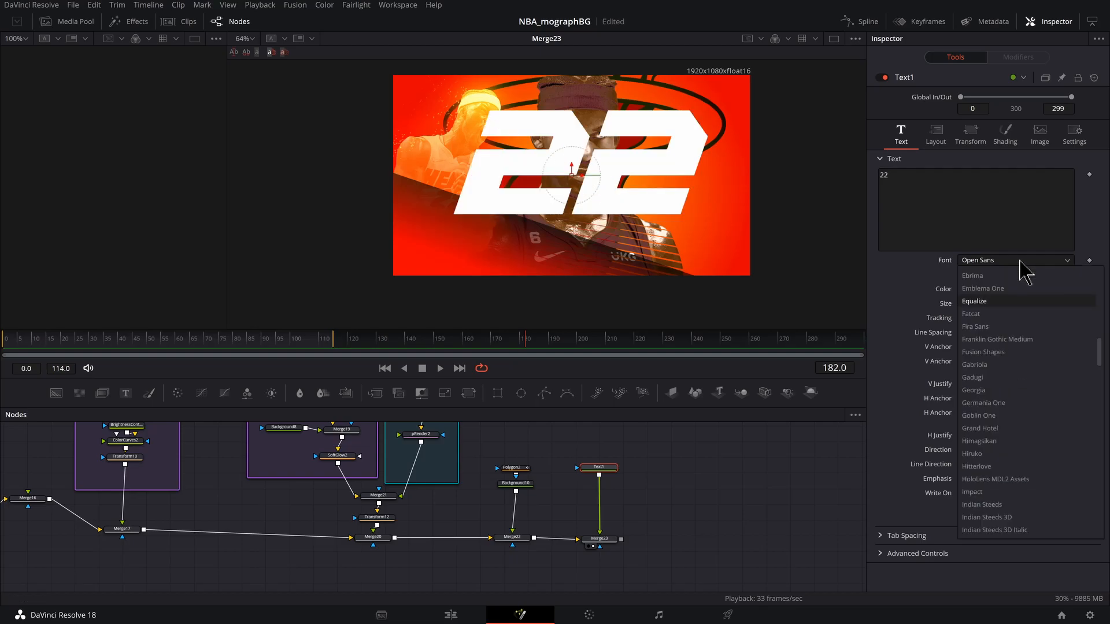
pyautogui.press('Return')
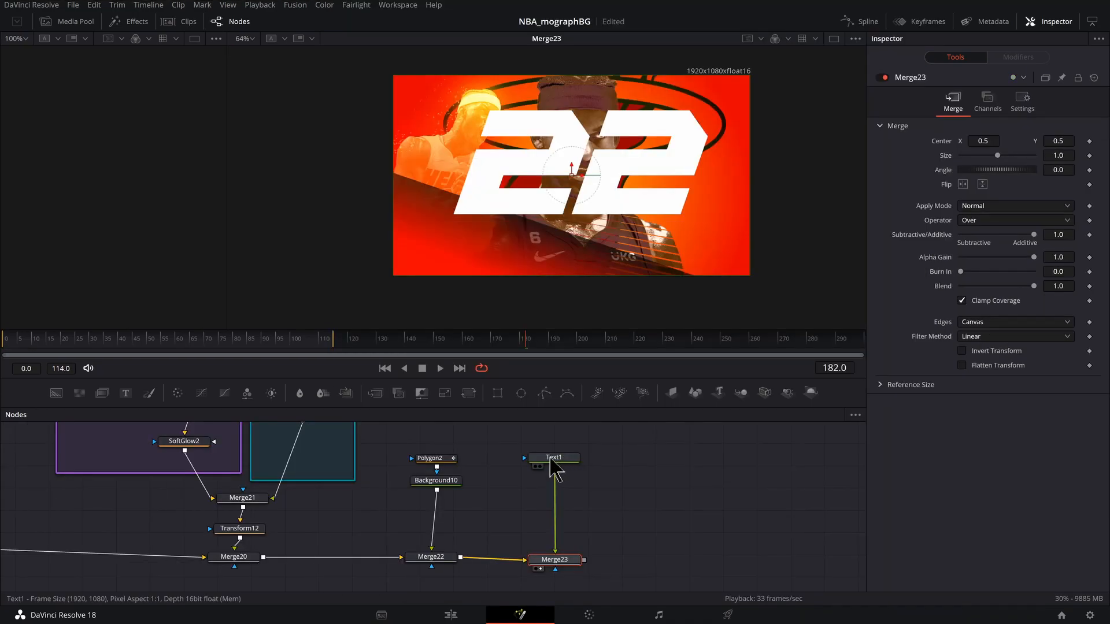
# - Copy the Background_Line, Background9, Merge18 and Duplicate2 nodes from the CenterImg01 group
pyautogui.scroll(-3, 549, 463)
pyautogui.moveTo(426, 478); pyautogui.dragTo(659, 576)
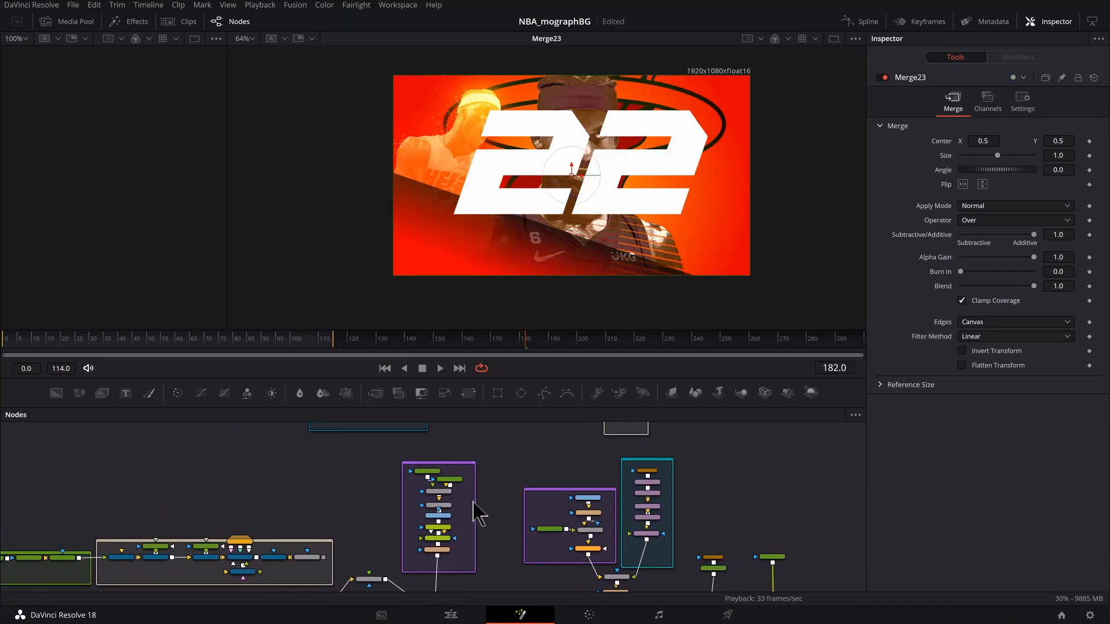
pyautogui.scroll(3, 473, 502)
pyautogui.moveTo(457, 483); pyautogui.dragTo(505, 492)
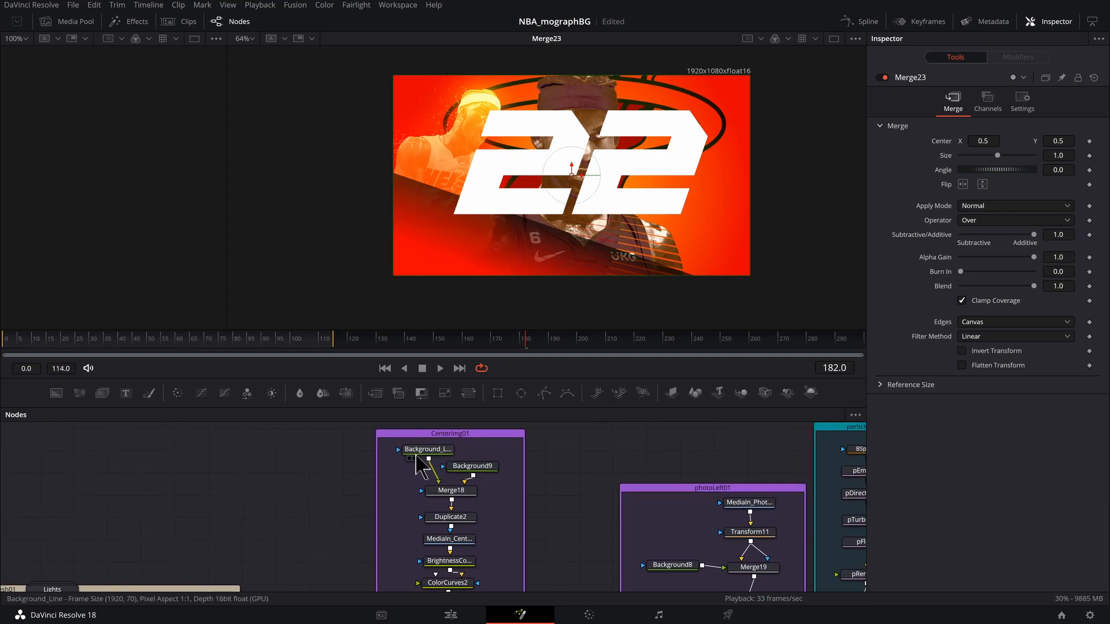
pyautogui.moveTo(382, 446); pyautogui.dragTo(511, 521)
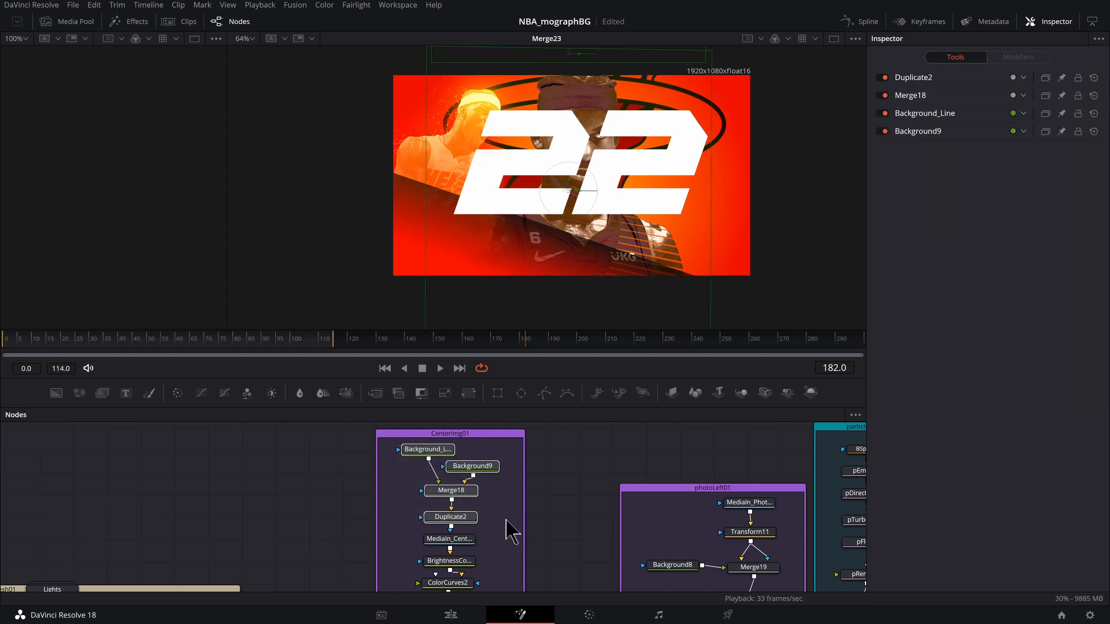
# - Paste the copied line-pattern nodes above Text1 and connect the pasted Duplicate node to Text1's mask input
pyautogui.scroll(-2, 669, 525)
pyautogui.moveTo(596, 485); pyautogui.dragTo(396, 404)
pyautogui.scroll(3, 711, 515)
pyautogui.moveTo(714, 535); pyautogui.dragTo(705, 623)
pyautogui.click(647, 453)
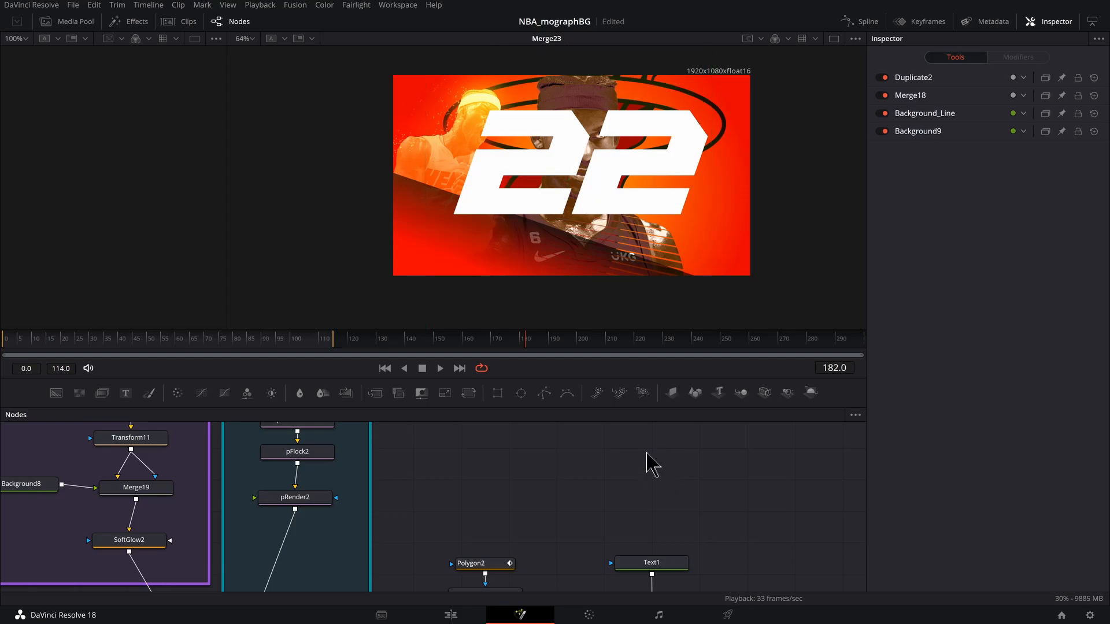
pyautogui.hotkey('ctrl', 'v')
pyautogui.moveTo(685, 513); pyautogui.dragTo(610, 565)
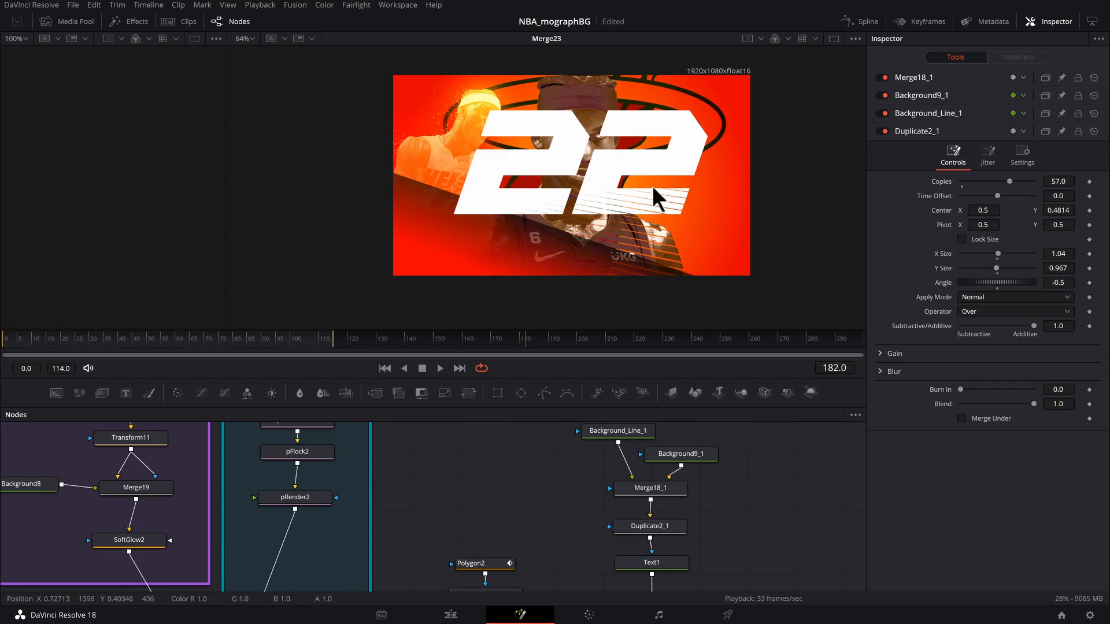
# - Move the 22 text to the frame's lower-left area and set its size to 0.3937
pyautogui.scroll(-3, 658, 460)
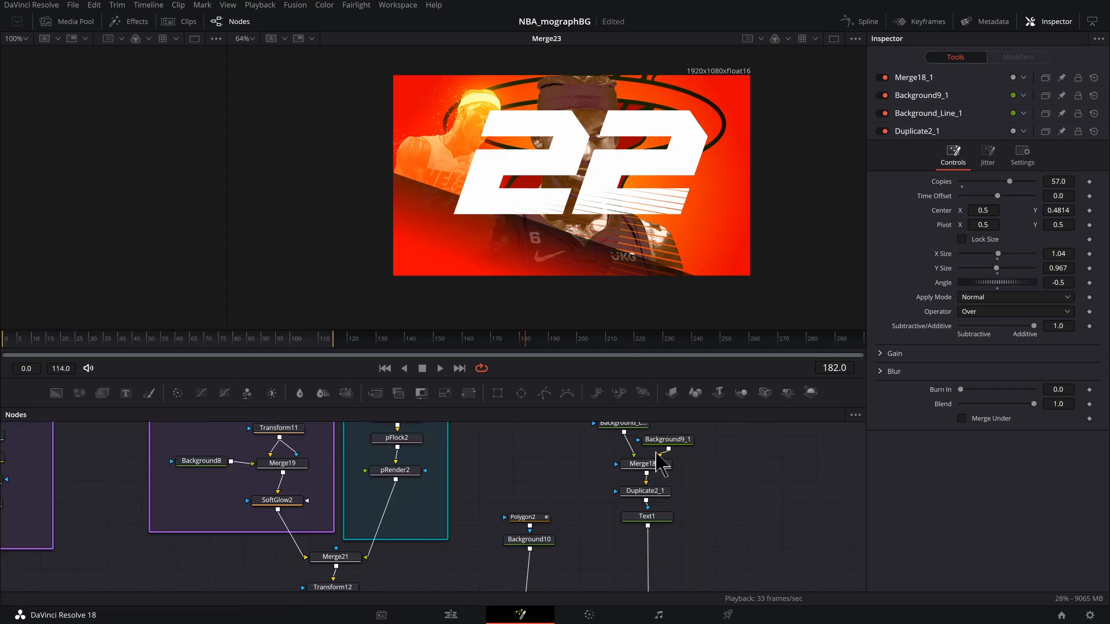
pyautogui.moveTo(656, 454); pyautogui.dragTo(660, 479)
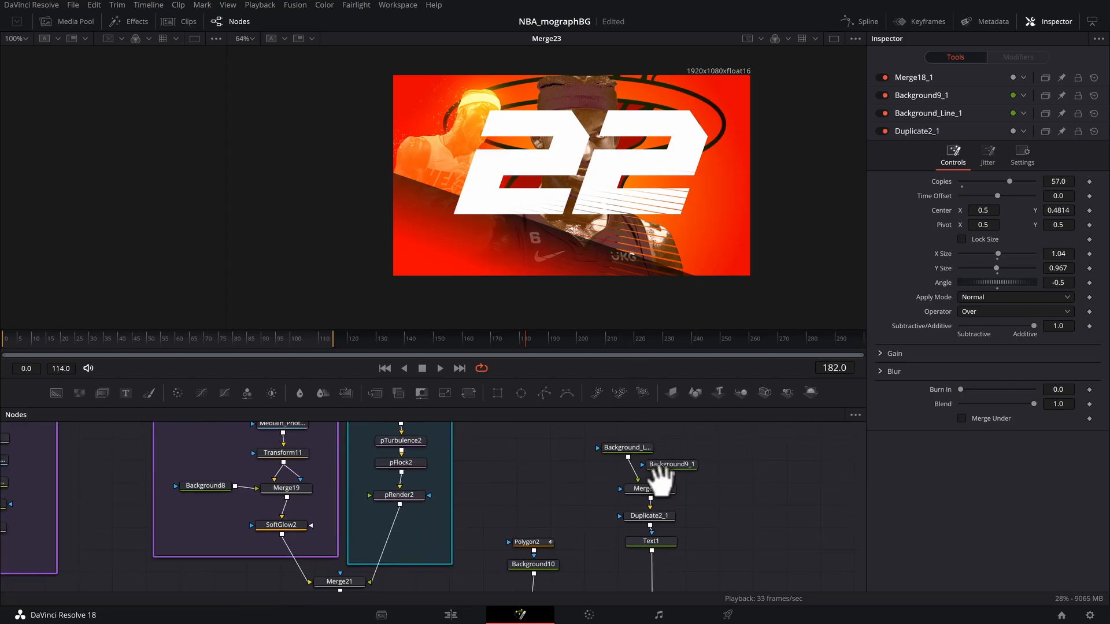
pyautogui.click(653, 542)
pyautogui.moveTo(566, 176); pyautogui.dragTo(517, 232)
pyautogui.moveTo(967, 301); pyautogui.dragTo(1018, 304)
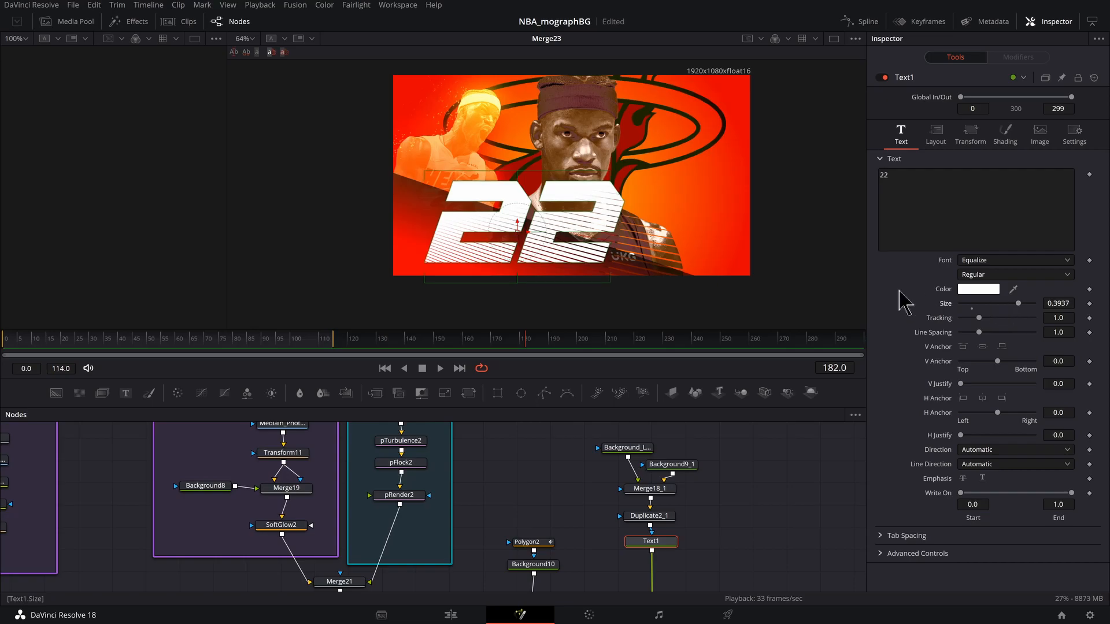
pyautogui.moveTo(525, 231); pyautogui.dragTo(500, 230)
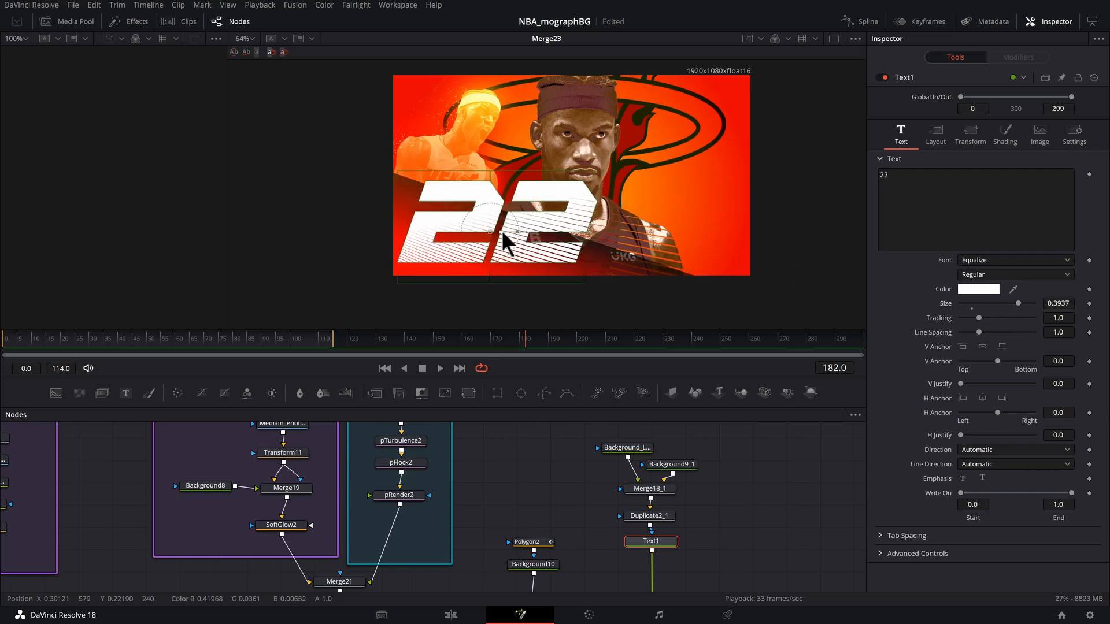
# - Display the Duplicate2_1 line pattern in the first viewer and widen that viewer to show the whole pattern
pyautogui.click(649, 515)
pyautogui.press('1')
pyautogui.scroll(3, 155, 213)
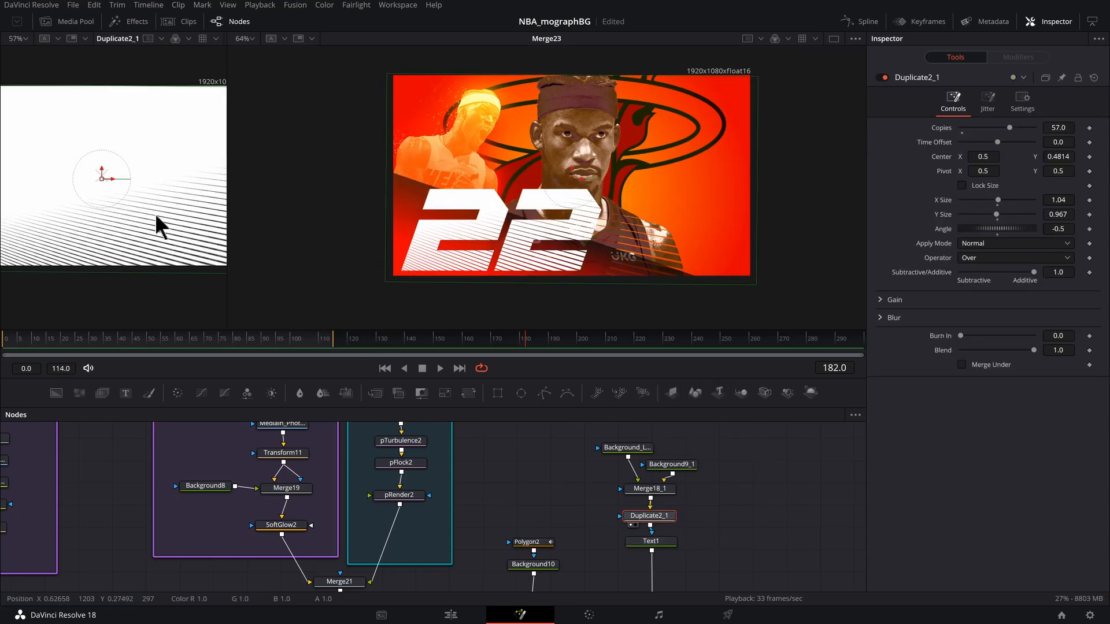
pyautogui.moveTo(227, 292); pyautogui.dragTo(362, 302)
pyautogui.scroll(2, 409, 302)
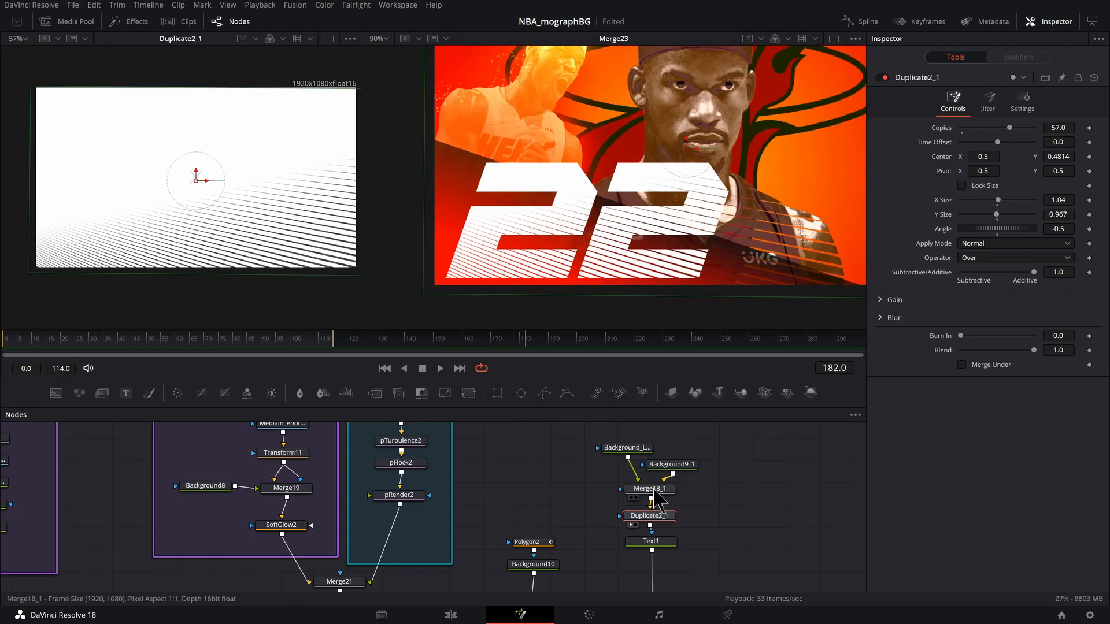
# - Set the Background_Line_1 node's image height to 50 so the stripes over the 22 become thinner
pyautogui.scroll(5, 662, 433)
pyautogui.moveTo(628, 498); pyautogui.dragTo(567, 465)
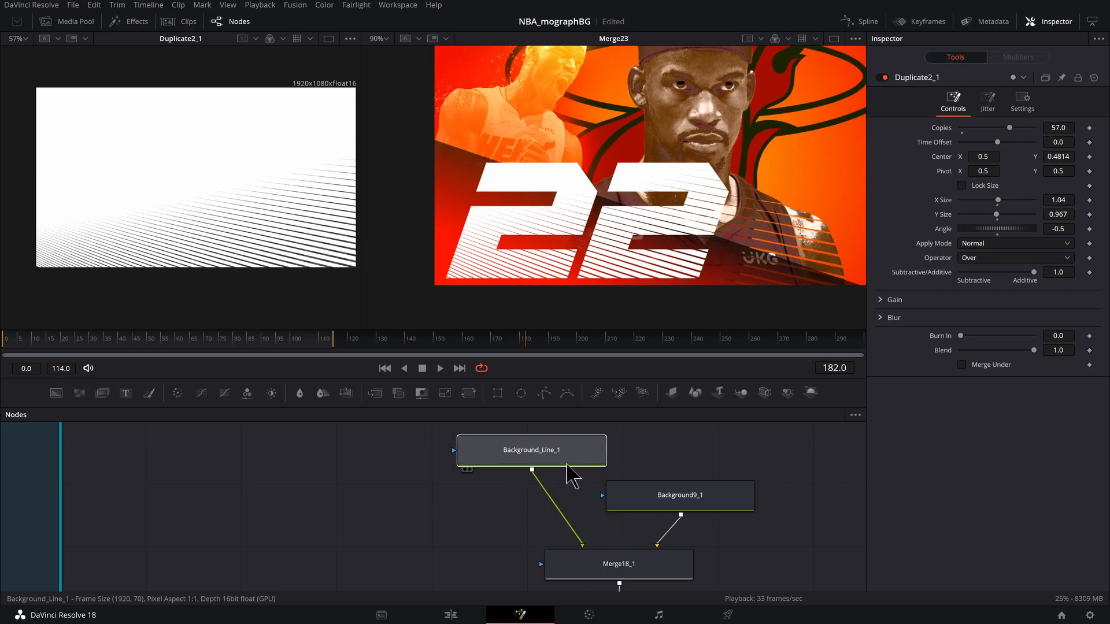
pyautogui.click(541, 467)
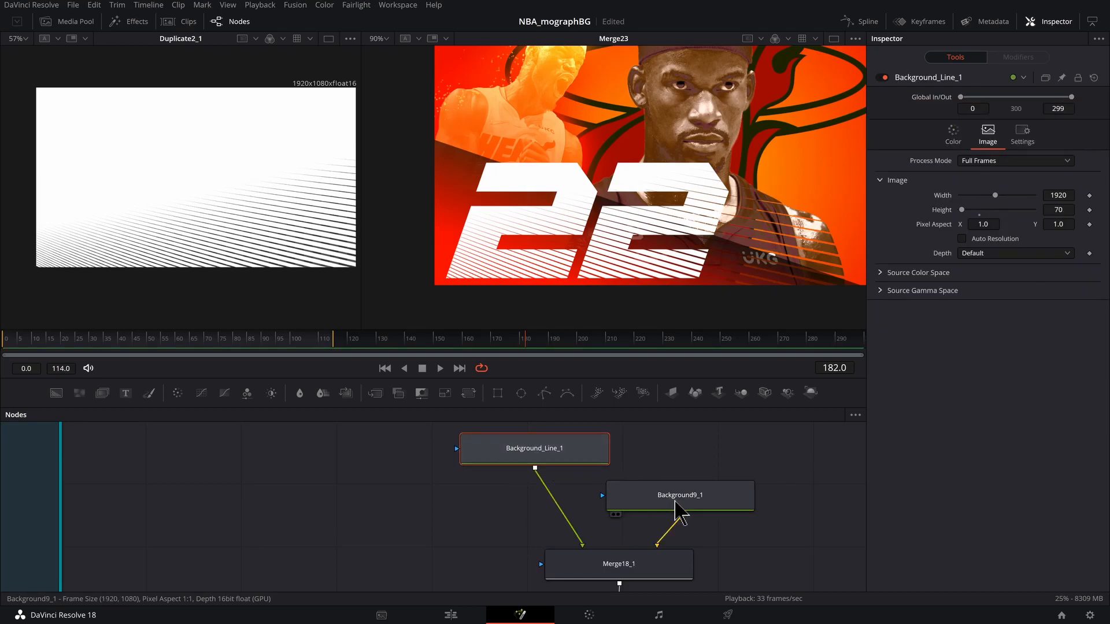
pyautogui.scroll(-5, 749, 490)
pyautogui.click(953, 135)
pyautogui.click(988, 138)
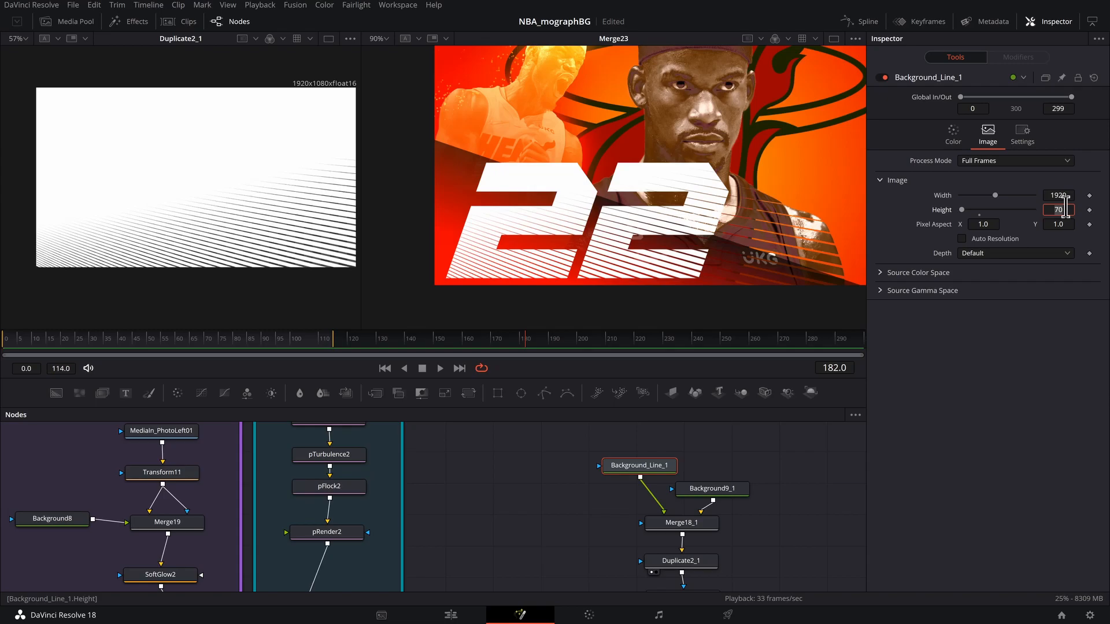
pyautogui.press('Tab')
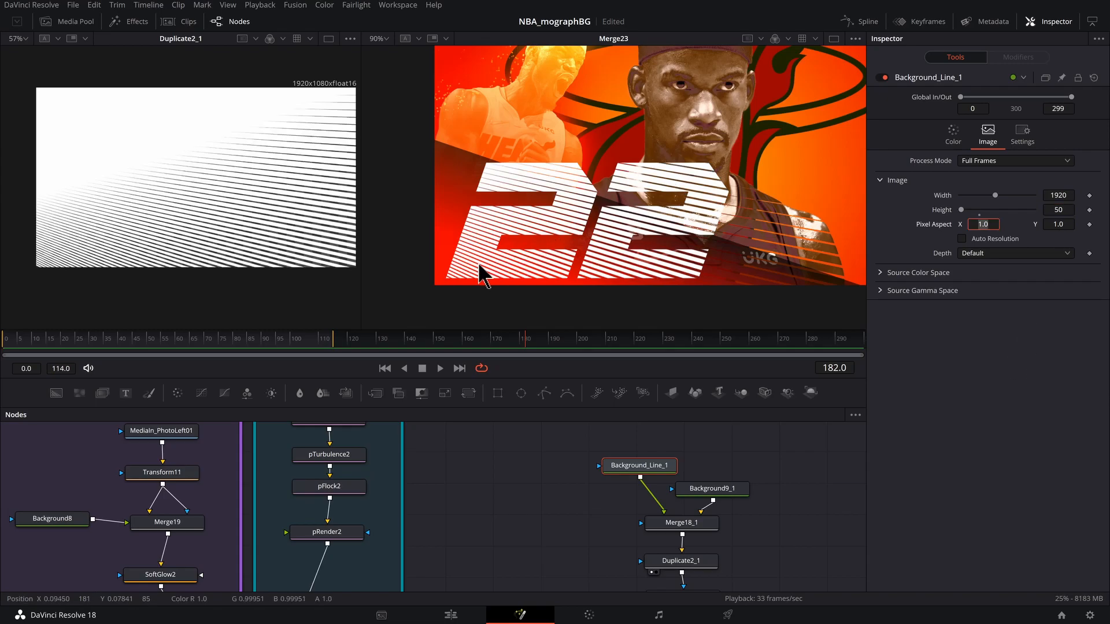
# - Try an angle of 15.2 on the Duplicate2_1 stripe copies and undo the change
pyautogui.moveTo(670, 504); pyautogui.dragTo(664, 458)
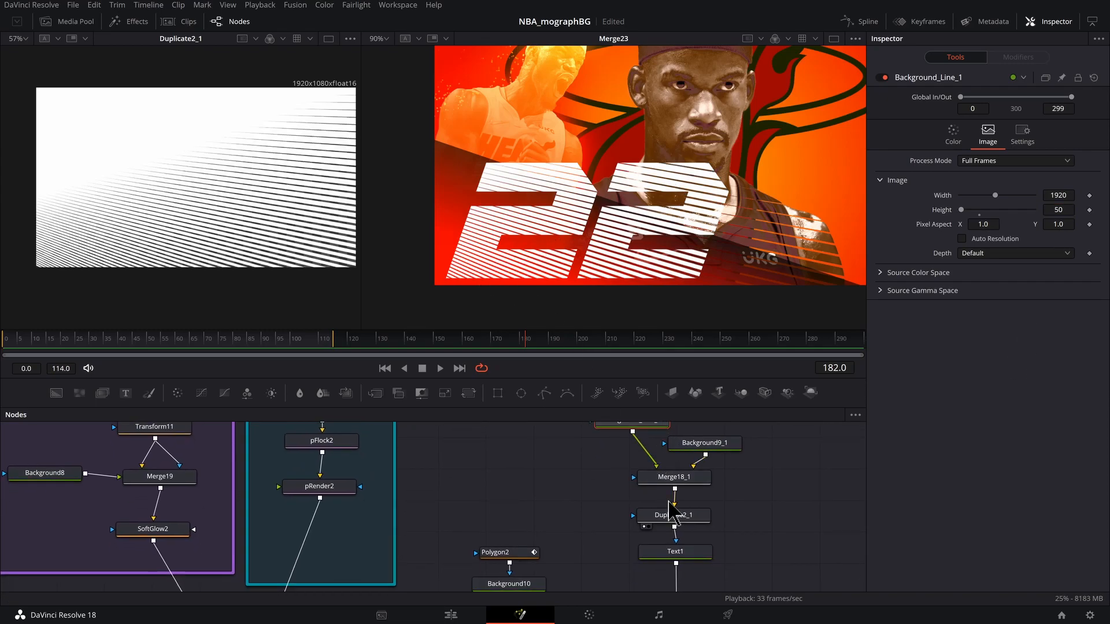
pyautogui.click(675, 515)
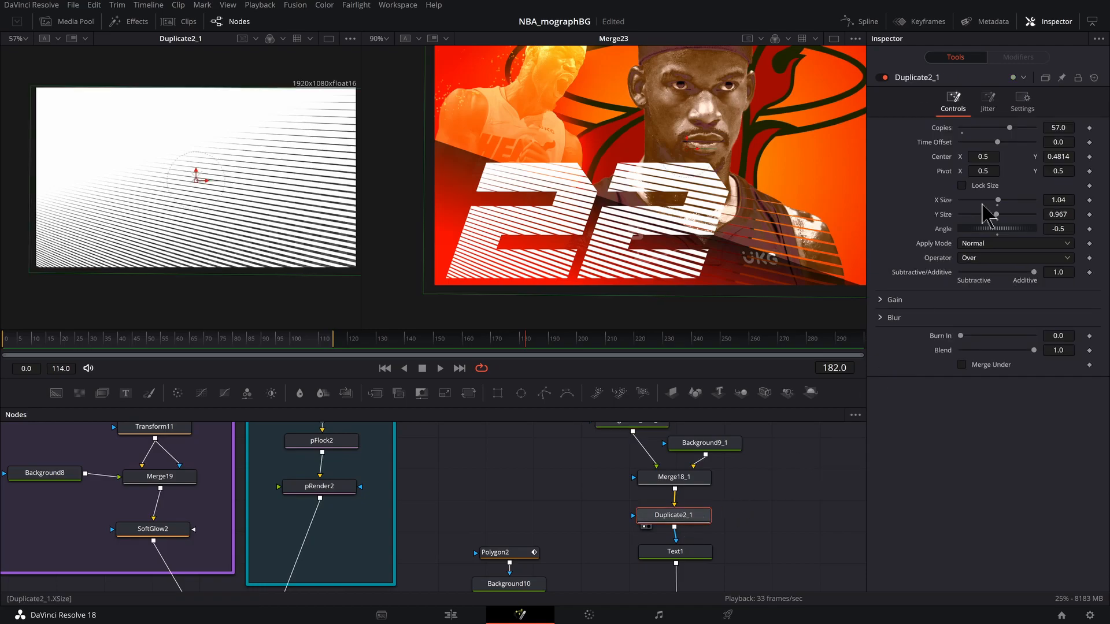
pyautogui.moveTo(1003, 234); pyautogui.dragTo(1016, 236)
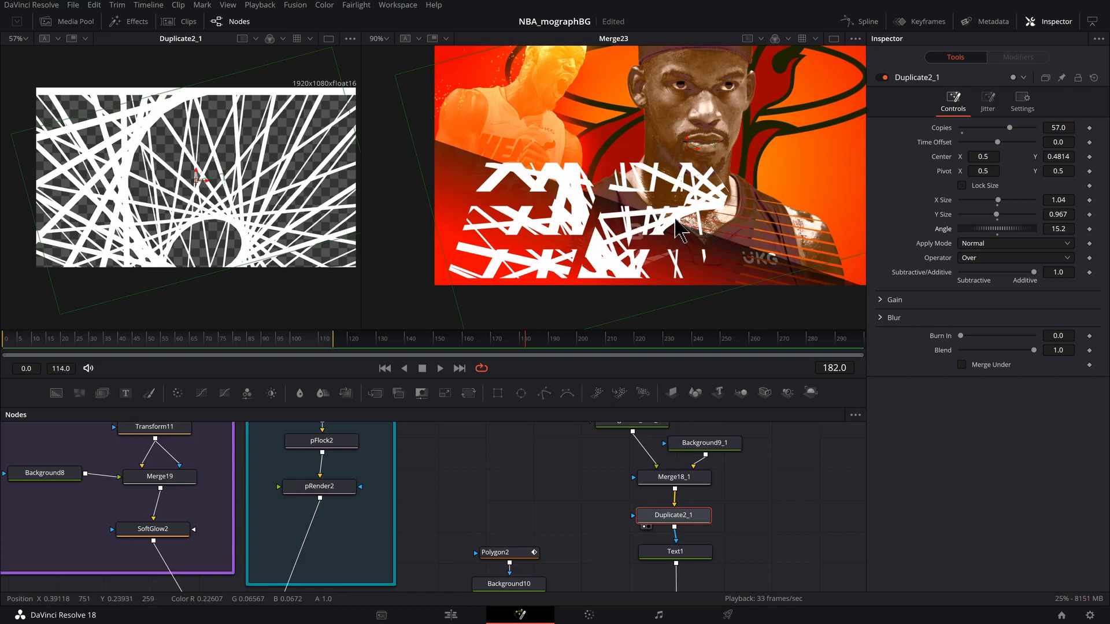
pyautogui.hotkey('ctrl', 'z')
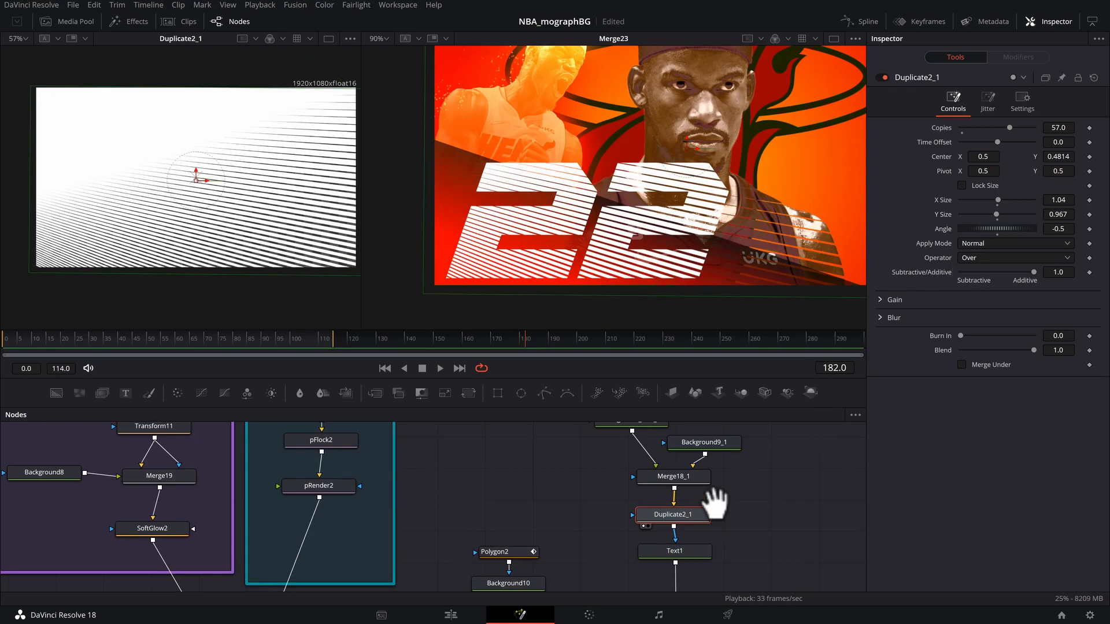
# - Change the shading type of the Text1 number from solid to gradient
pyautogui.moveTo(716, 508); pyautogui.dragTo(701, 482)
pyautogui.click(672, 519)
pyautogui.moveTo(723, 523); pyautogui.dragTo(688, 458)
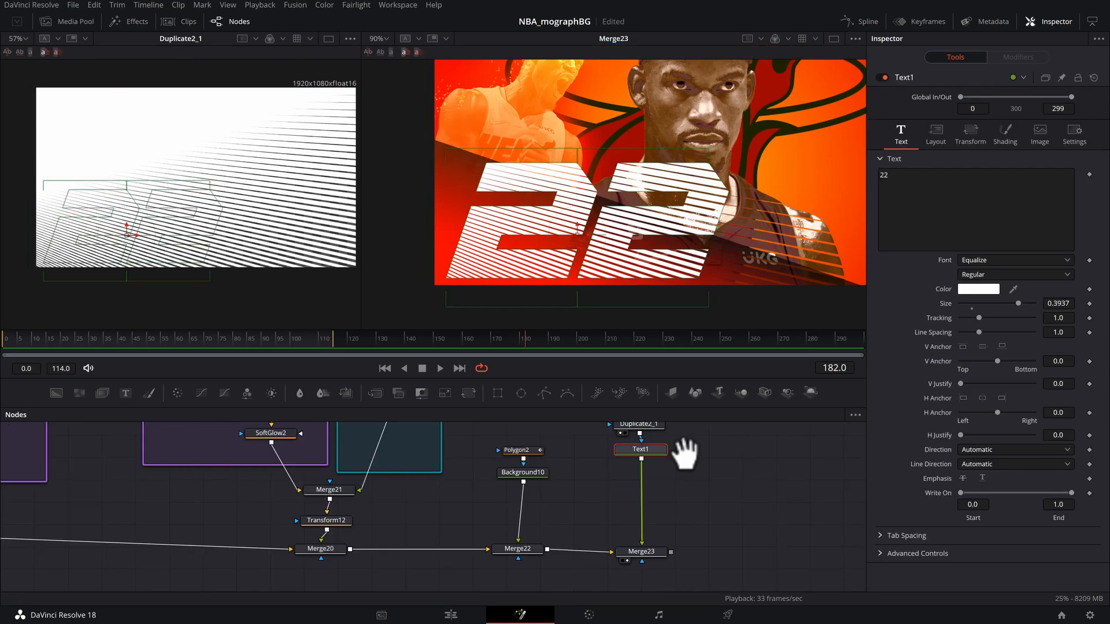
pyautogui.click(1005, 138)
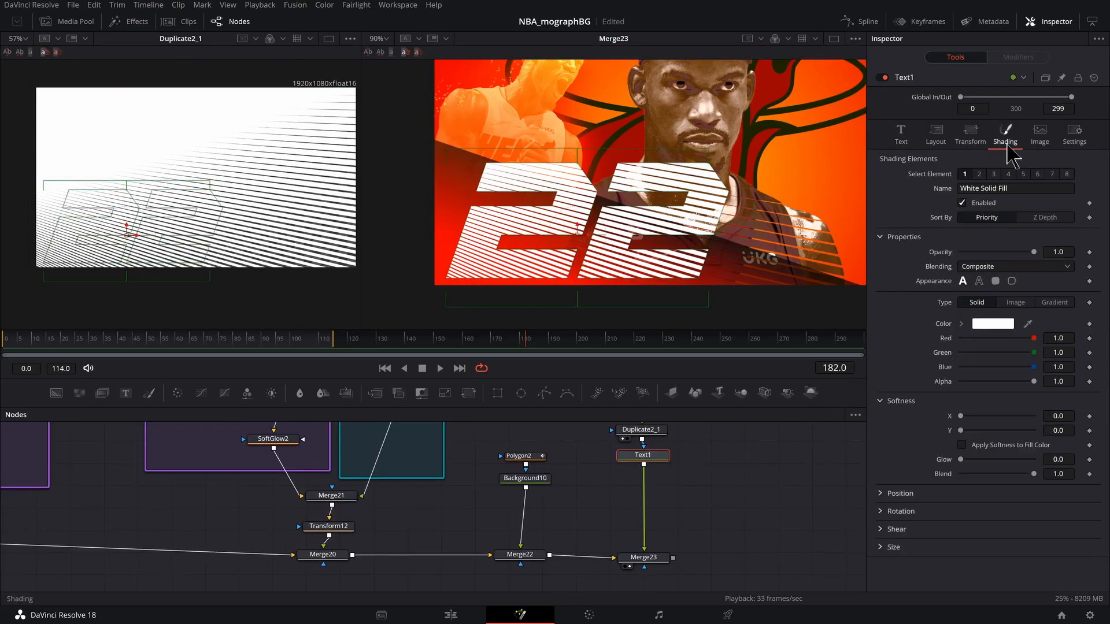
pyautogui.click(1055, 303)
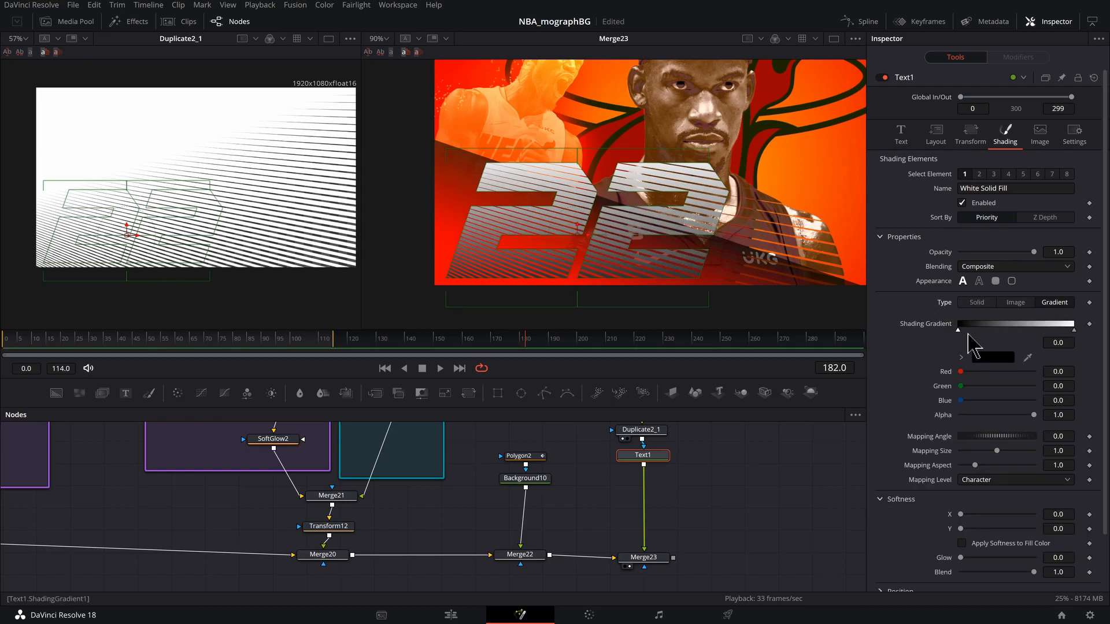
# - Recolor the white end of Text1's shading gradient to pale cream with hue 0.112 and saturation 0.205
pyautogui.click(1071, 327)
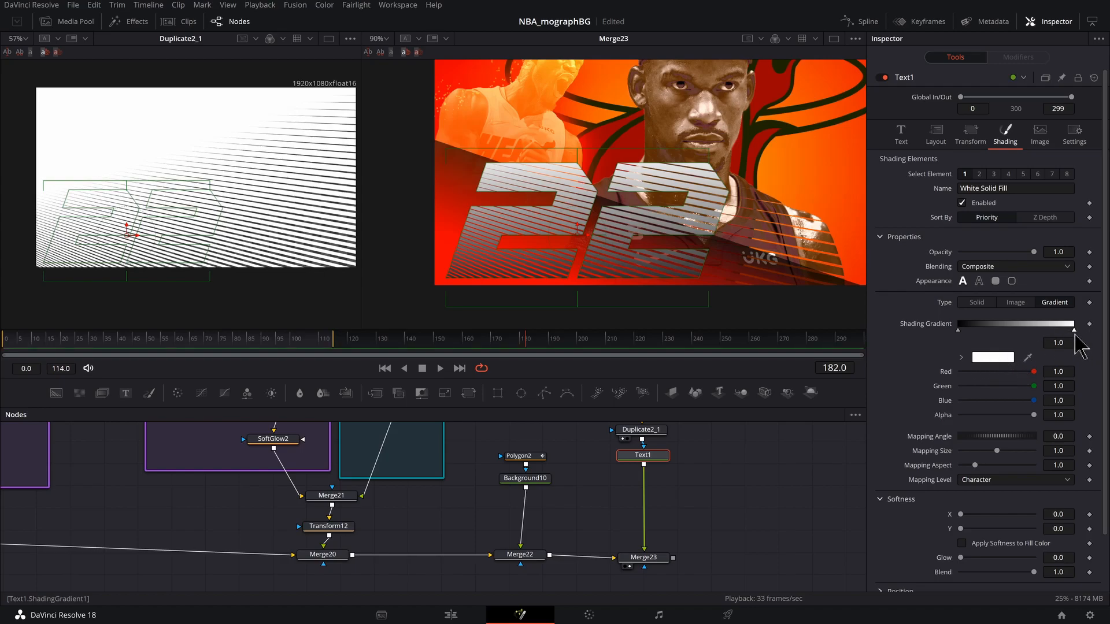
pyautogui.click(960, 359)
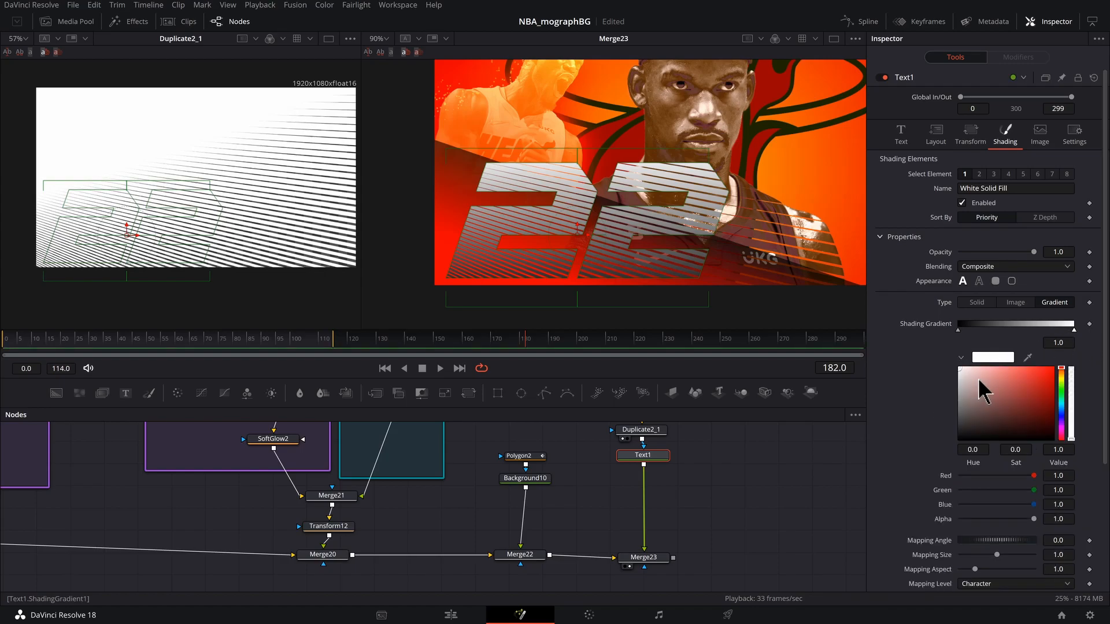
pyautogui.moveTo(1062, 382); pyautogui.dragTo(1061, 375)
pyautogui.click(977, 367)
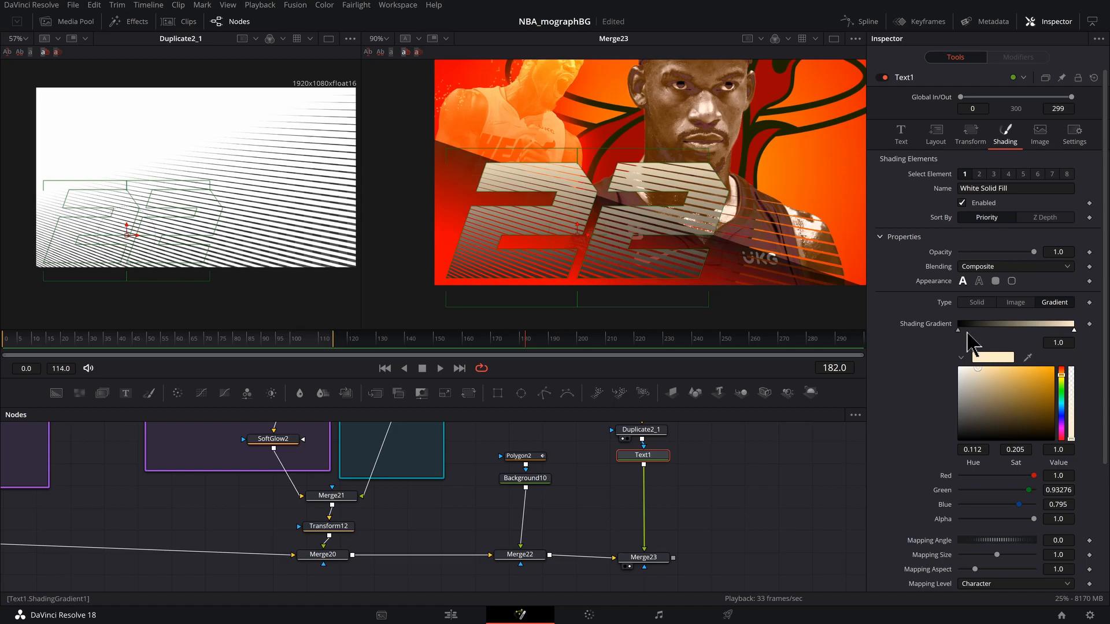
# - Recolor the black start of Text1's shading gradient to an orange tone
pyautogui.click(957, 329)
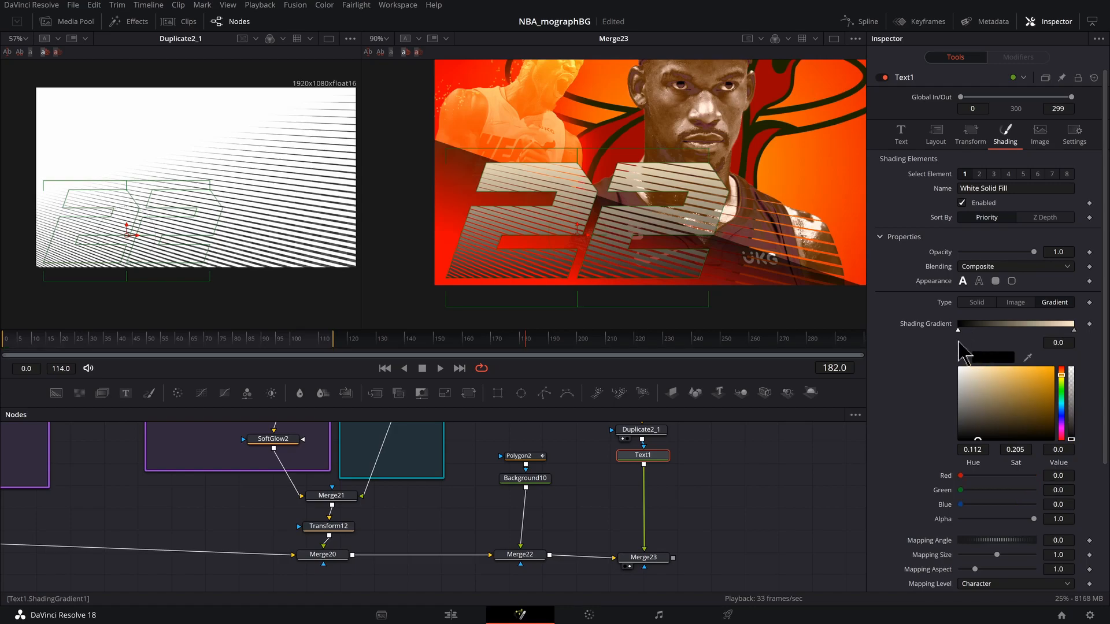
pyautogui.click(1061, 370)
pyautogui.moveTo(1061, 371); pyautogui.dragTo(1055, 375)
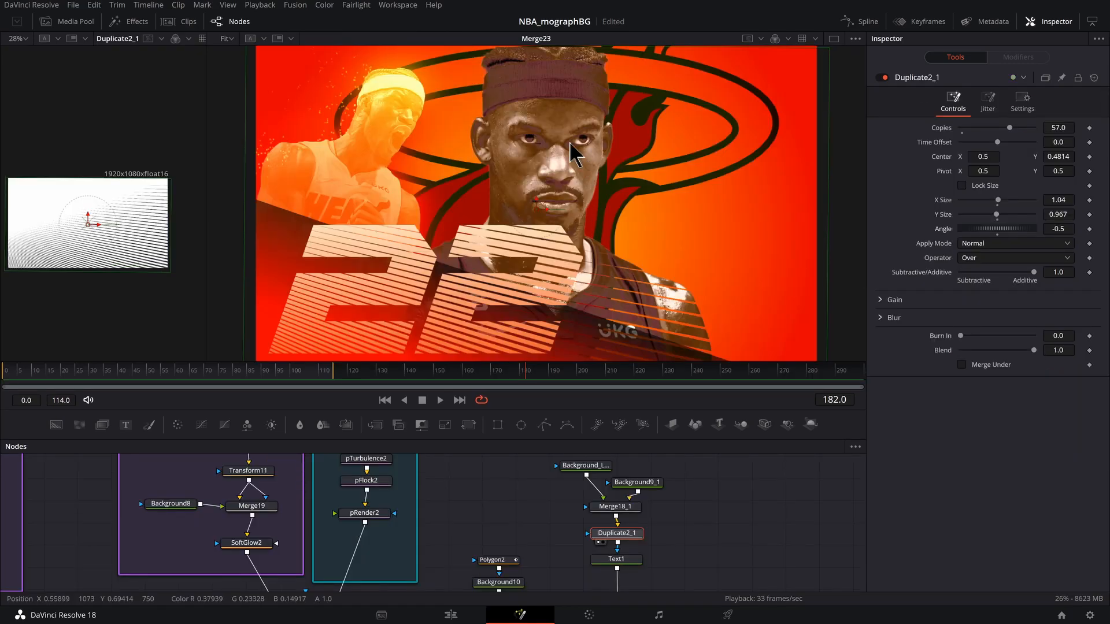
# - Locate ColorCurves1 in the original player group and display Merge10 in the main viewer to examine its black-and-white color treatment
pyautogui.scroll(-1, 572, 153)
pyautogui.scroll(-4, 569, 491)
pyautogui.scroll(5, 564, 496)
pyautogui.scroll(2, 539, 555)
pyautogui.moveTo(626, 539); pyautogui.dragTo(617, 423)
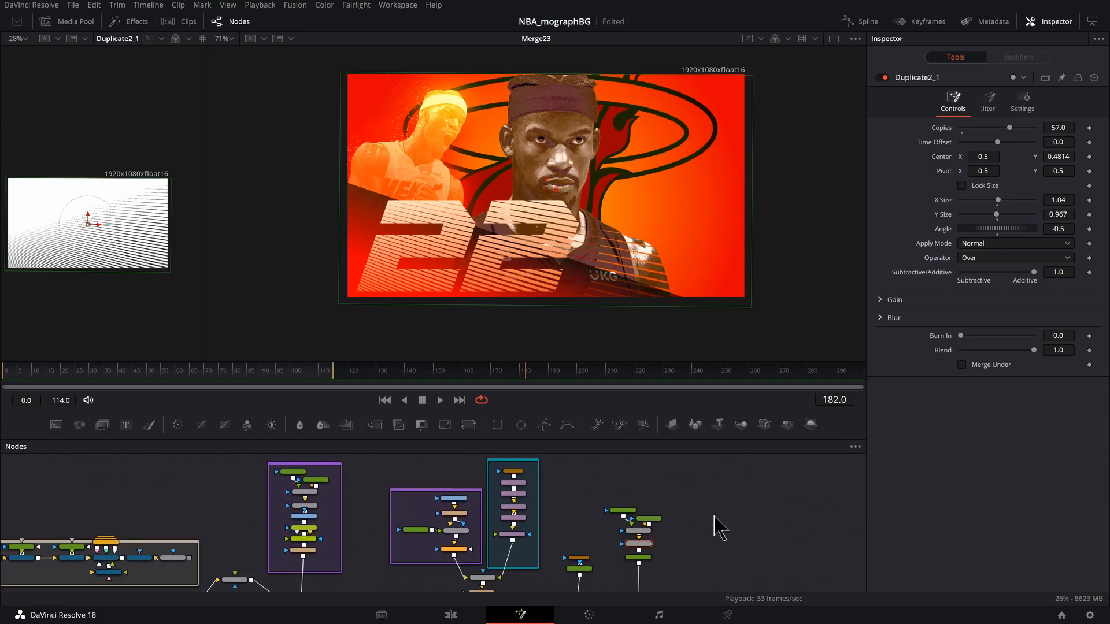
pyautogui.scroll(5, 549, 537)
pyautogui.moveTo(564, 523); pyautogui.dragTo(595, 553)
pyautogui.scroll(2, 586, 538)
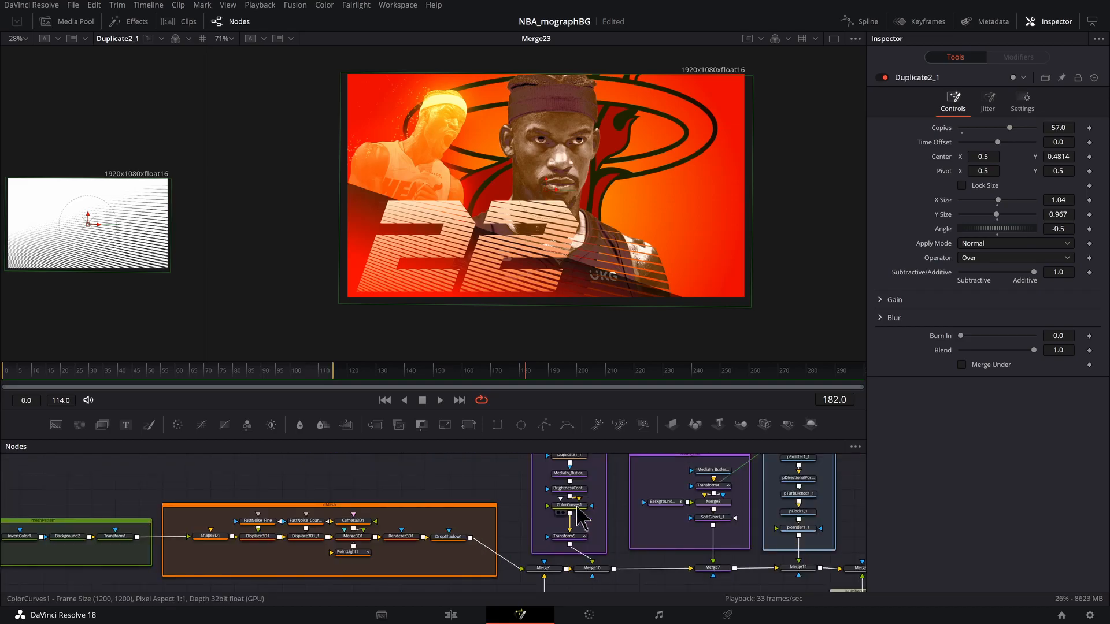
pyautogui.click(572, 506)
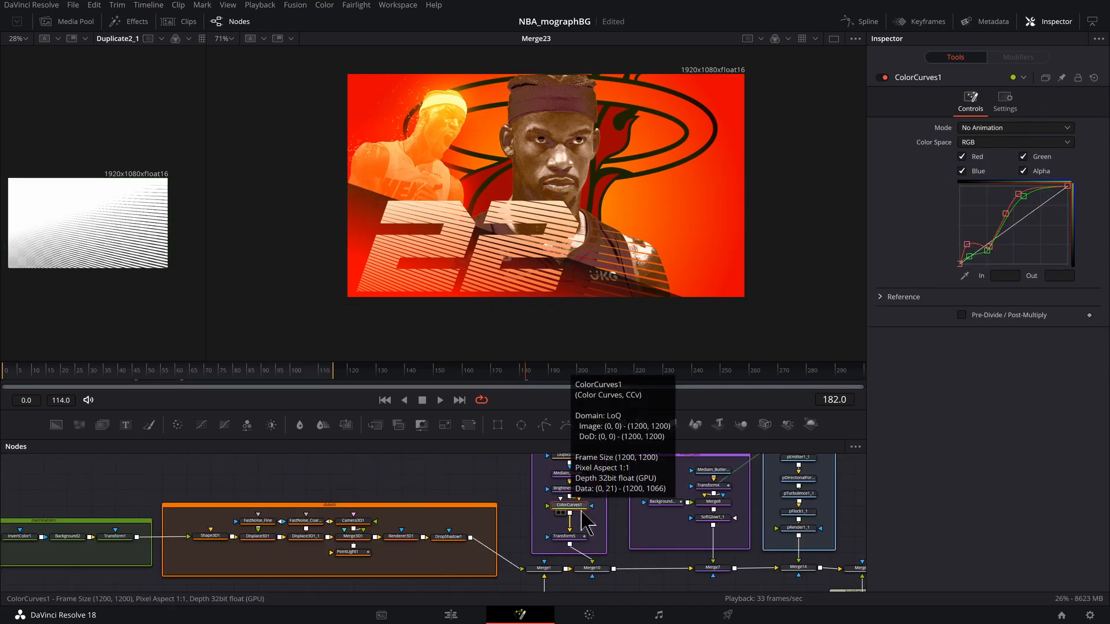
pyautogui.click(591, 568)
pyautogui.press('2')
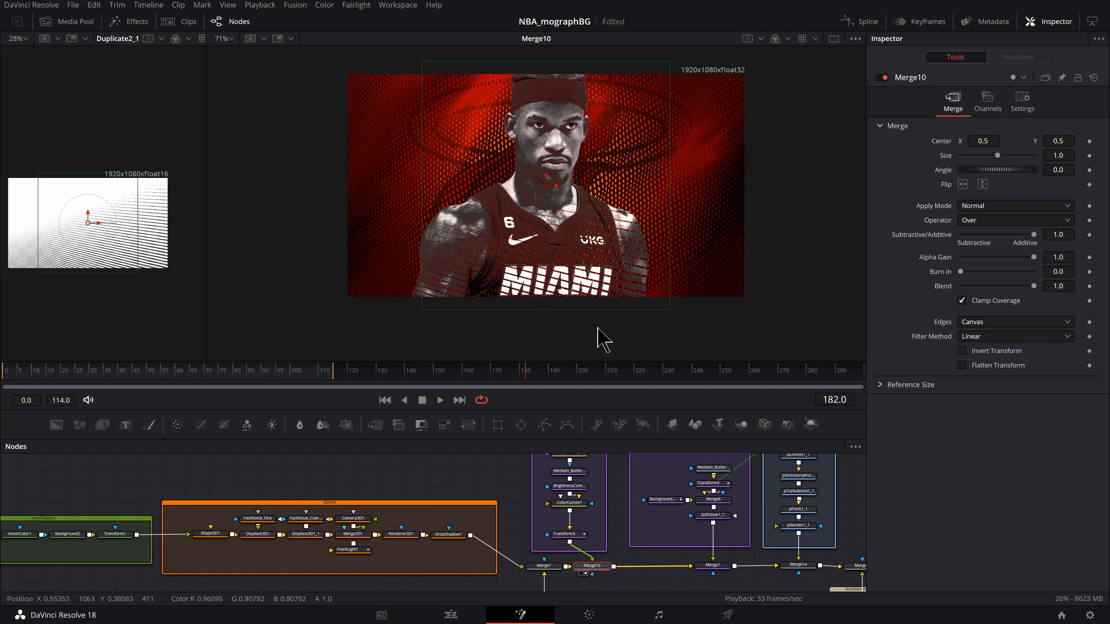
# - Copy the ColorCurves1 node and display Merge17, the merge below ColorCurves2, in the main viewer
pyautogui.moveTo(570, 505); pyautogui.dragTo(577, 509)
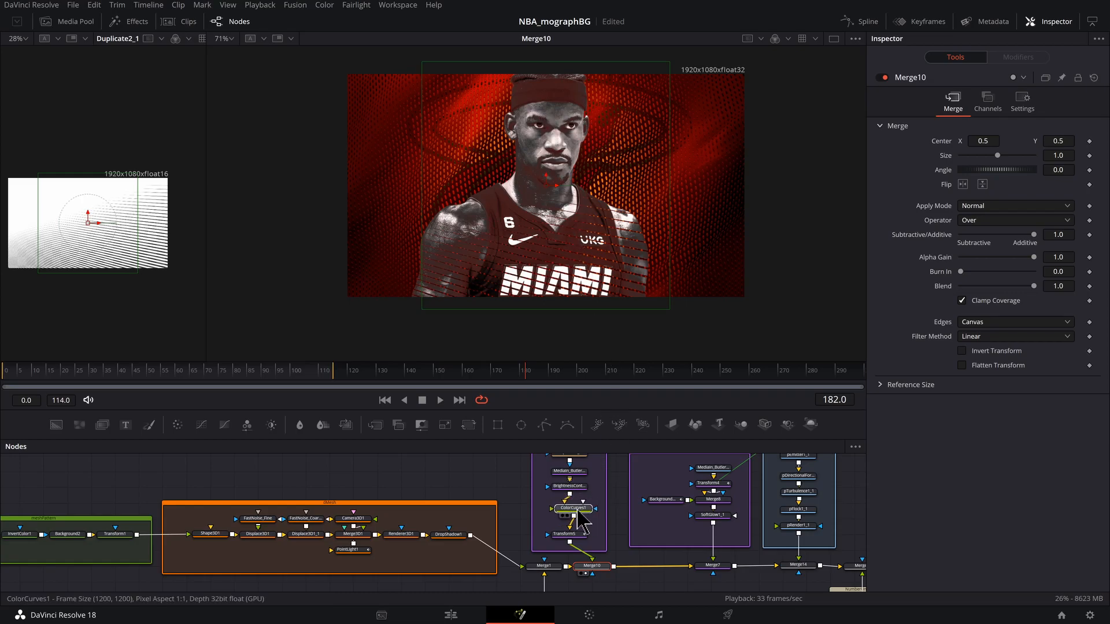
pyautogui.click(578, 513)
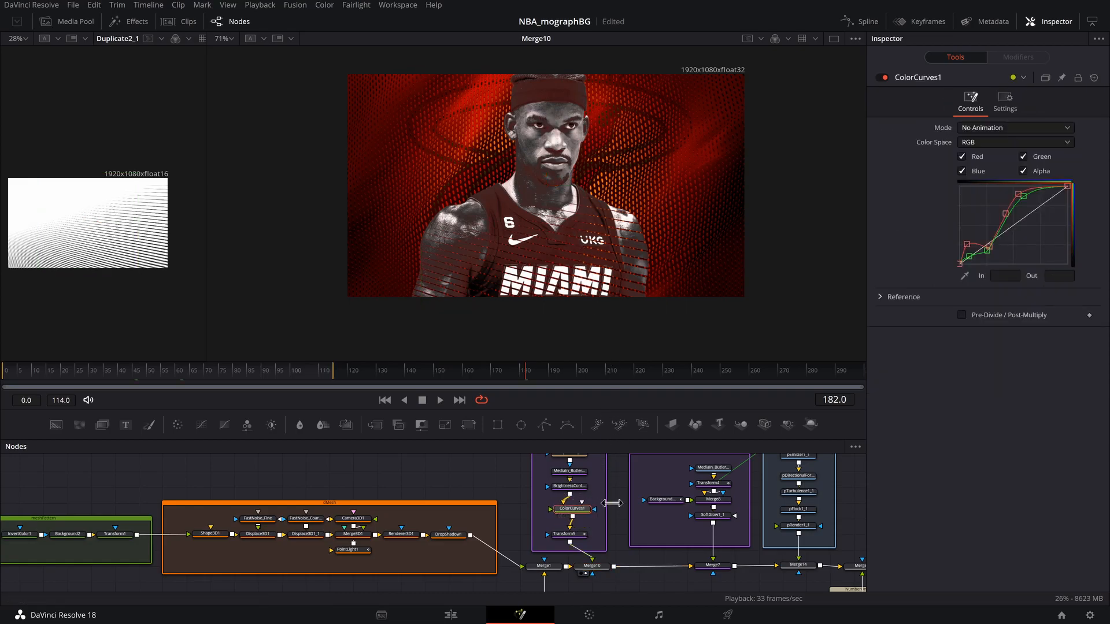
pyautogui.moveTo(646, 480); pyautogui.dragTo(629, 447)
pyautogui.moveTo(599, 500); pyautogui.dragTo(745, 570)
pyautogui.click(510, 544)
pyautogui.moveTo(549, 546); pyautogui.dragTo(586, 485)
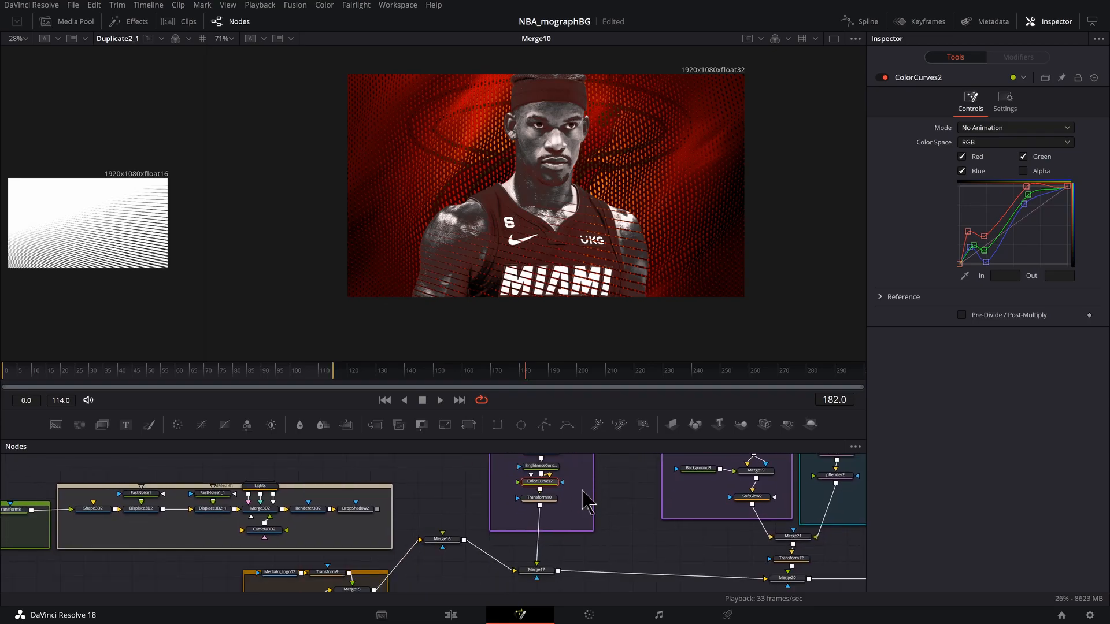
pyautogui.click(546, 567)
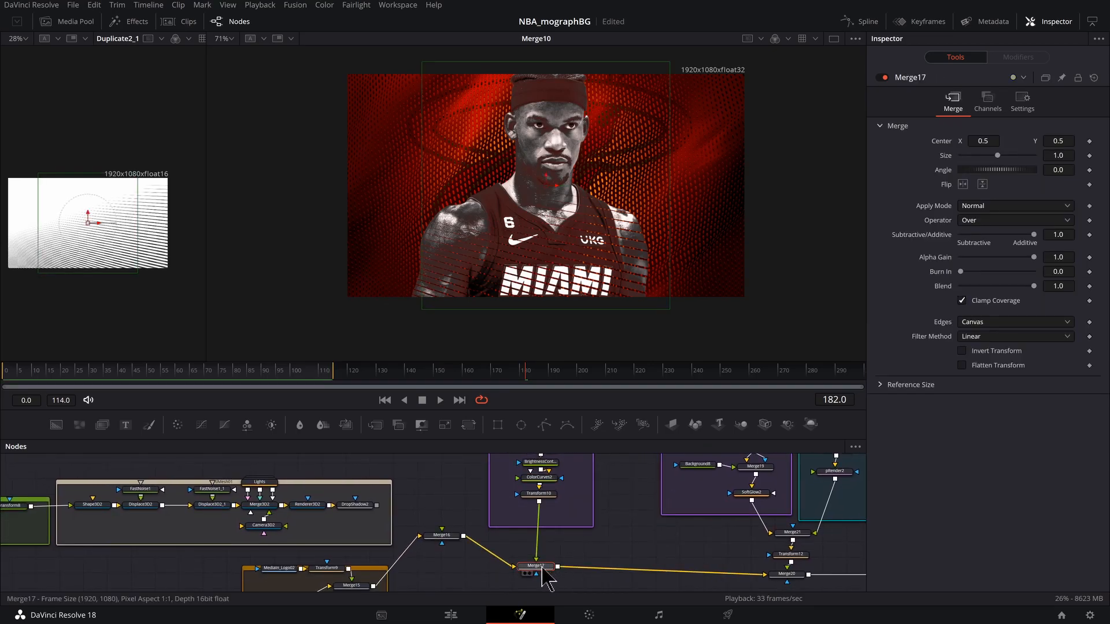
pyautogui.press('2')
# - Paste the copied ColorCurves1 settings onto ColorCurves2 to give the center player the same color grade
pyautogui.moveTo(539, 479); pyautogui.dragTo(551, 506)
pyautogui.click(552, 505)
pyautogui.rightClick(555, 505)
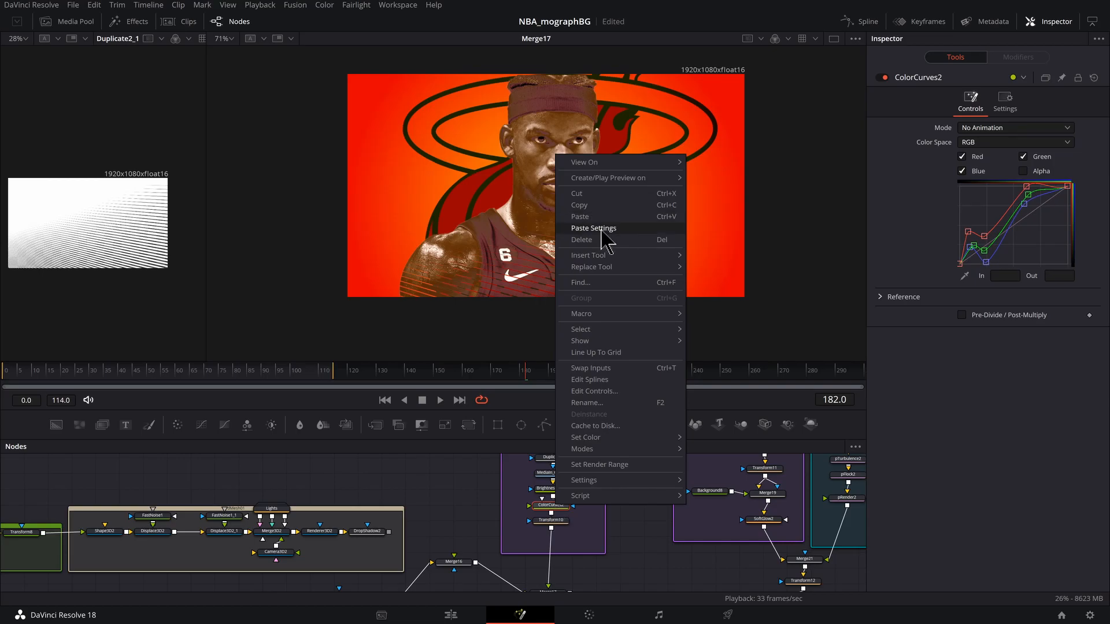
pyautogui.click(601, 229)
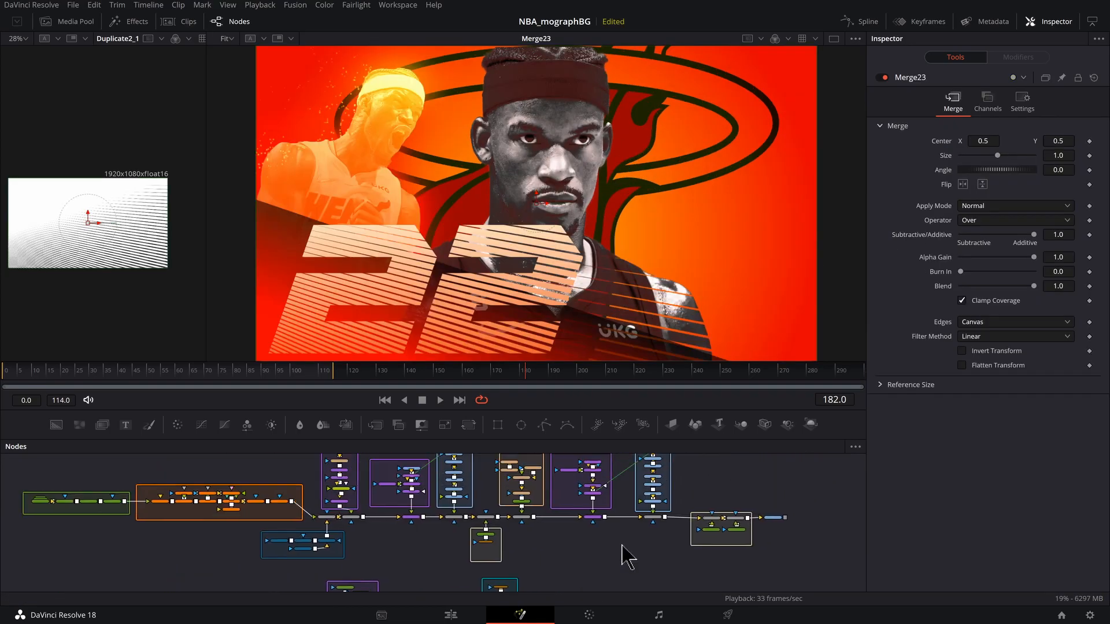
# - Select the MediaOut1 node that follows the NameText group
pyautogui.scroll(3, 719, 561)
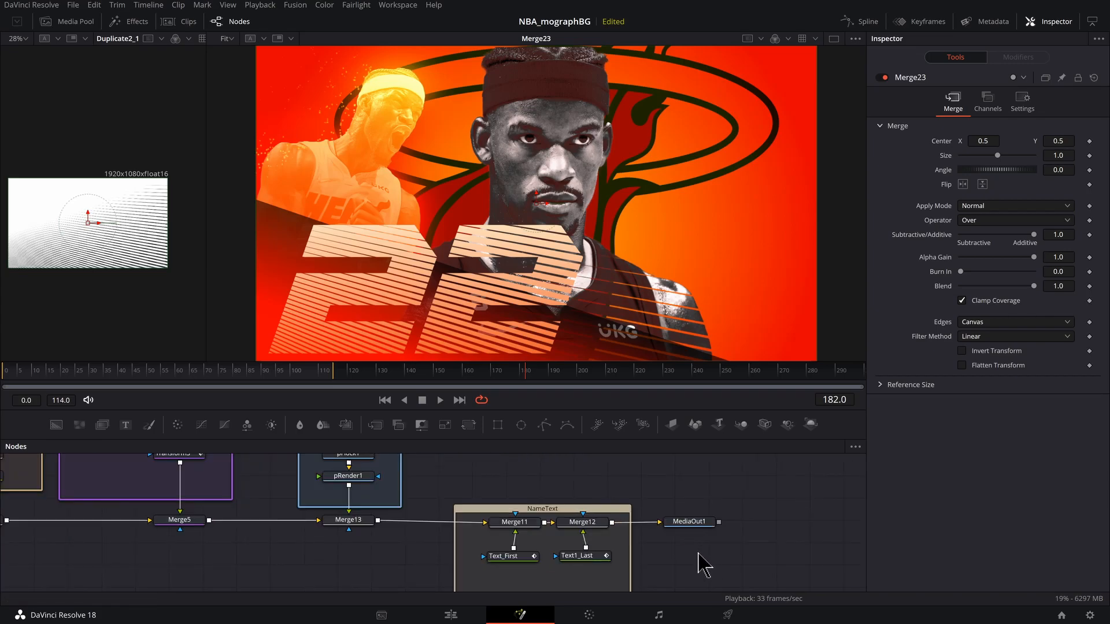
pyautogui.click(691, 508)
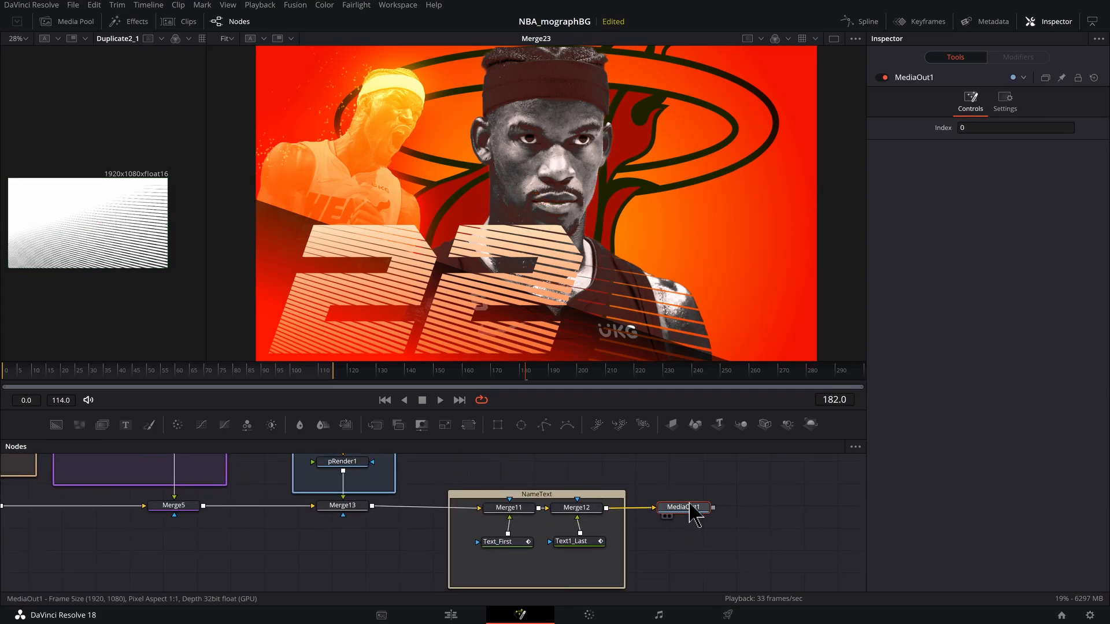